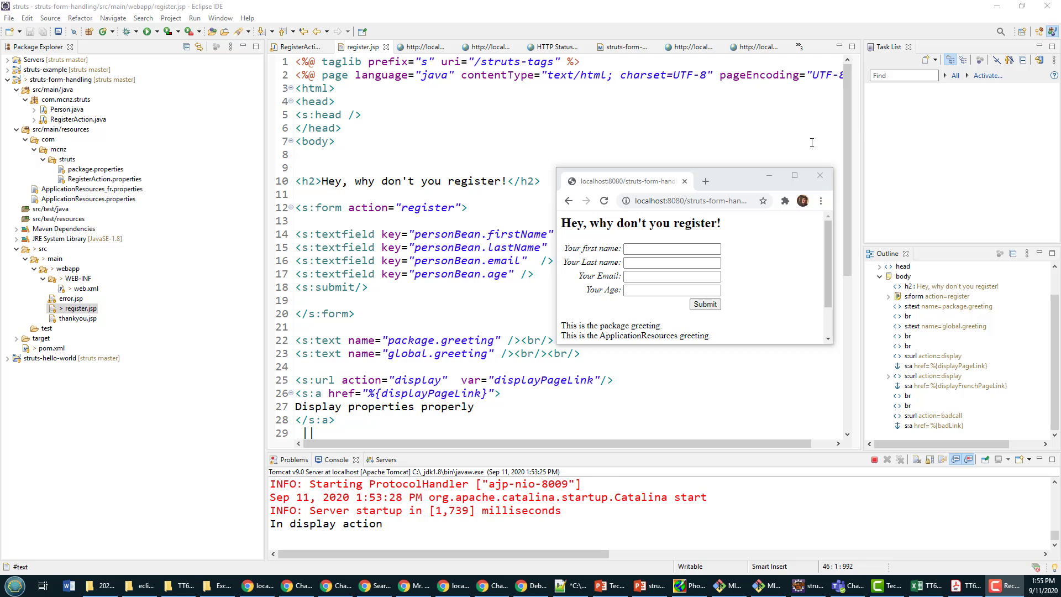
- Move the Chrome window with the register page over the center of the register.jsp editor
{"action": "left_click_drag", "start_coordinate": [738, 177], "coordinate": [565, 170]}
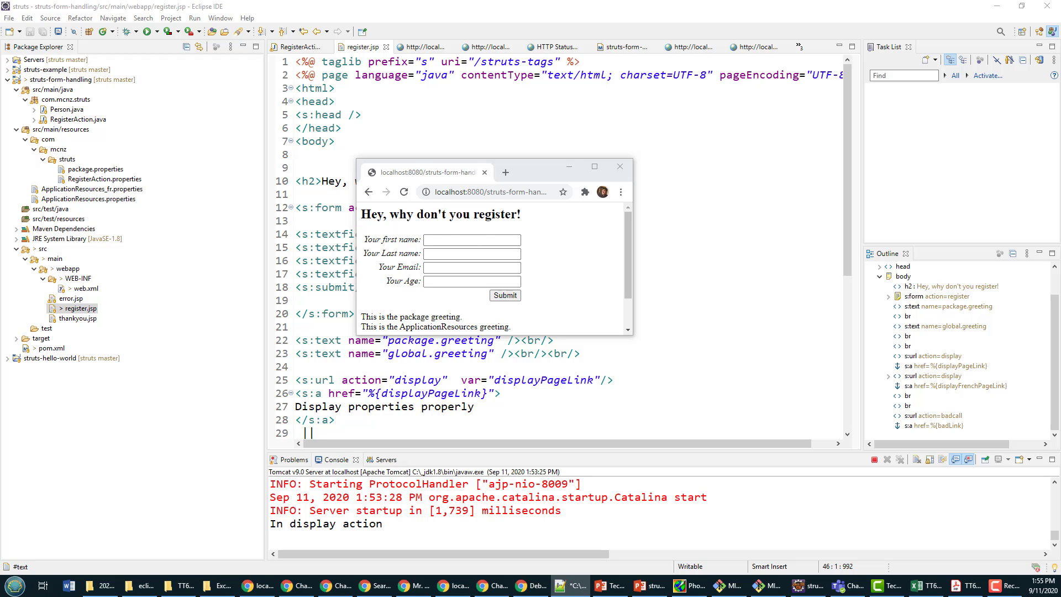
- Paste a struts.devMode=true init-param into the struts2 filter in web.xml and fix its indentation
{"action": "double_click", "coordinate": [51, 348]}
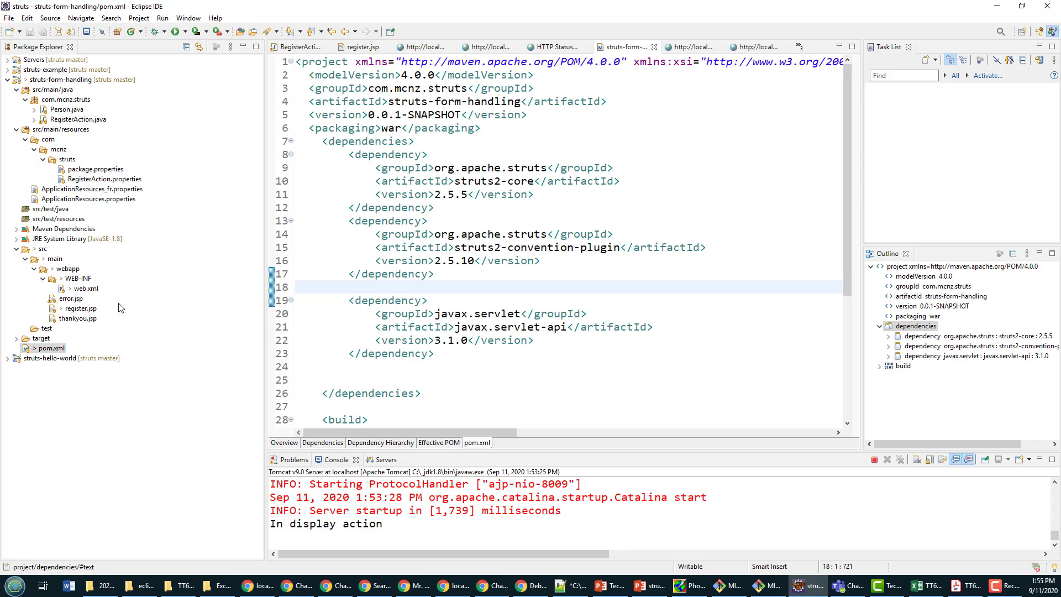
{"action": "double_click", "coordinate": [96, 289]}
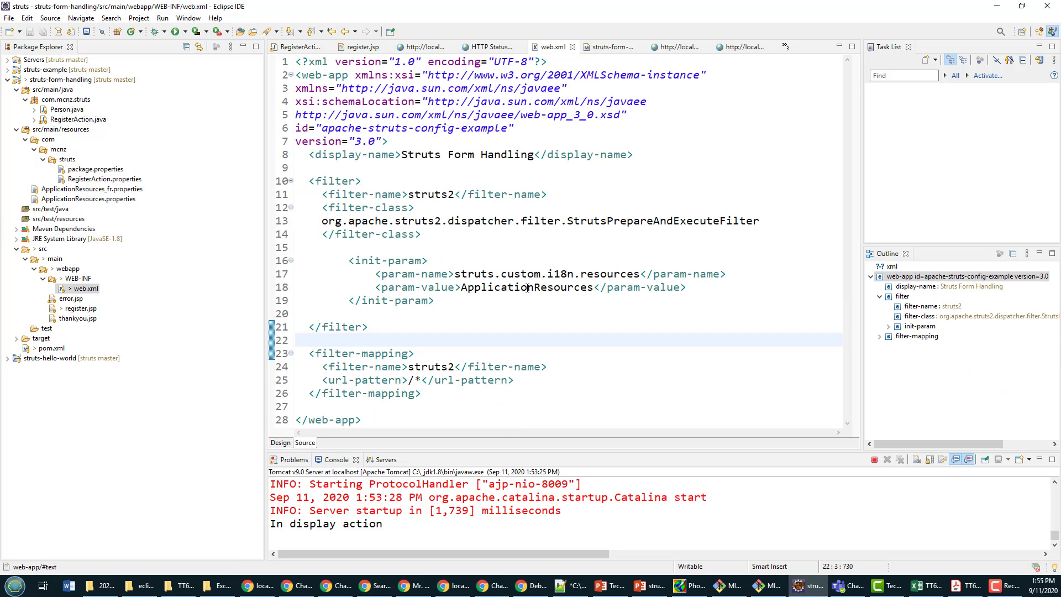
{"action": "left_click", "coordinate": [484, 297]}
{"action": "key", "text": "Return"}
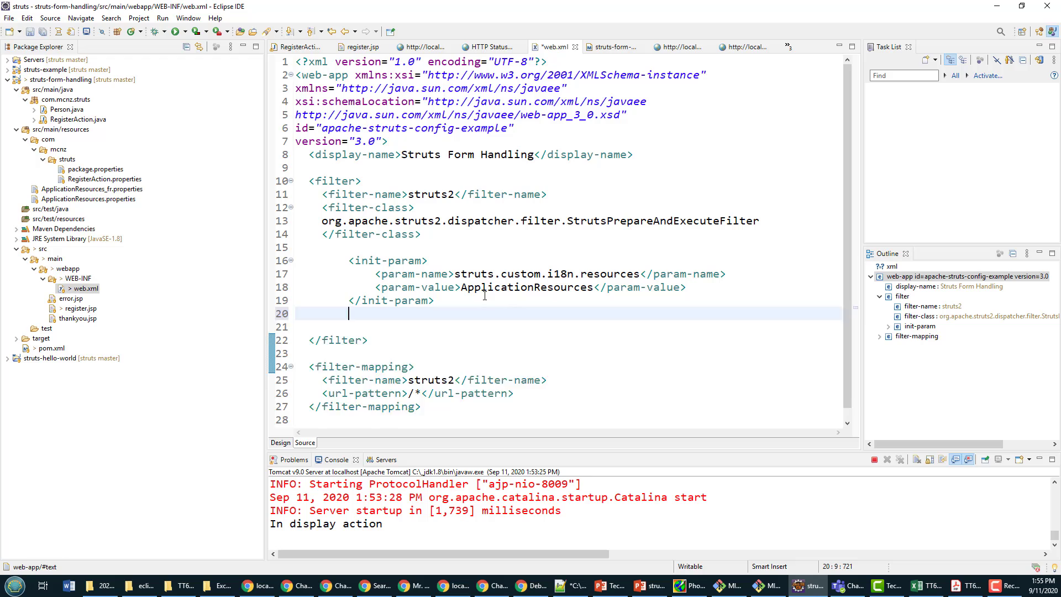
{"action": "key", "text": "ctrl+v"}
{"action": "left_click", "coordinate": [400, 326]}
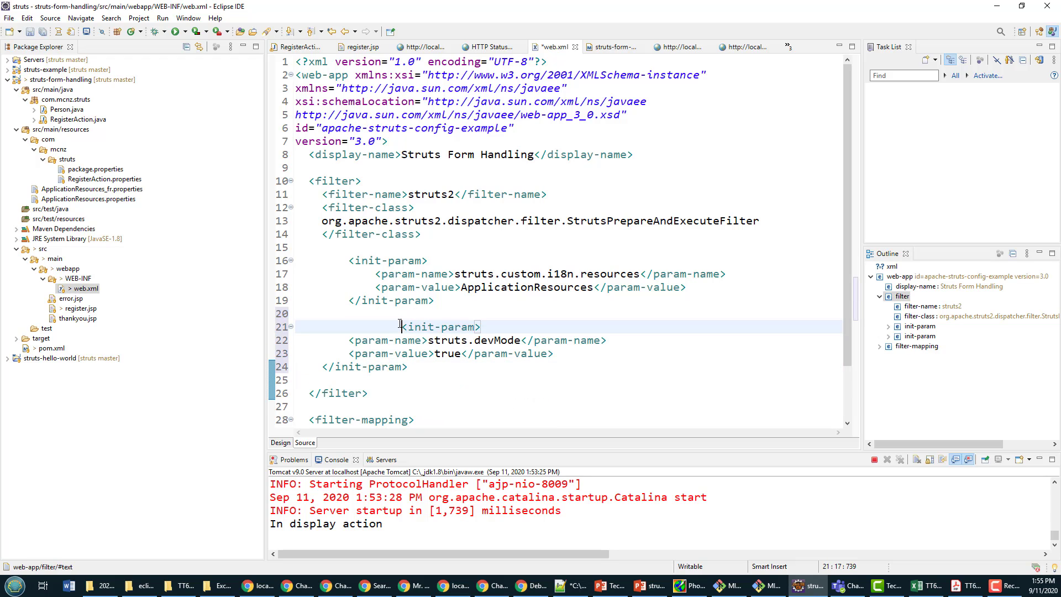
{"action": "key", "text": "BackSpace"}
{"action": "key", "text": "BackSpace"}
{"action": "key", "text": "BackSpace"}
{"action": "key", "text": "BackSpace"}
{"action": "key", "text": "BackSpace"}
{"action": "key", "text": "BackSpace"}
{"action": "key", "text": "BackSpace"}
{"action": "key", "text": "BackSpace"}
{"action": "key", "text": "BackSpace"}
{"action": "key", "text": "BackSpace"}
{"action": "key", "text": "BackSpace"}
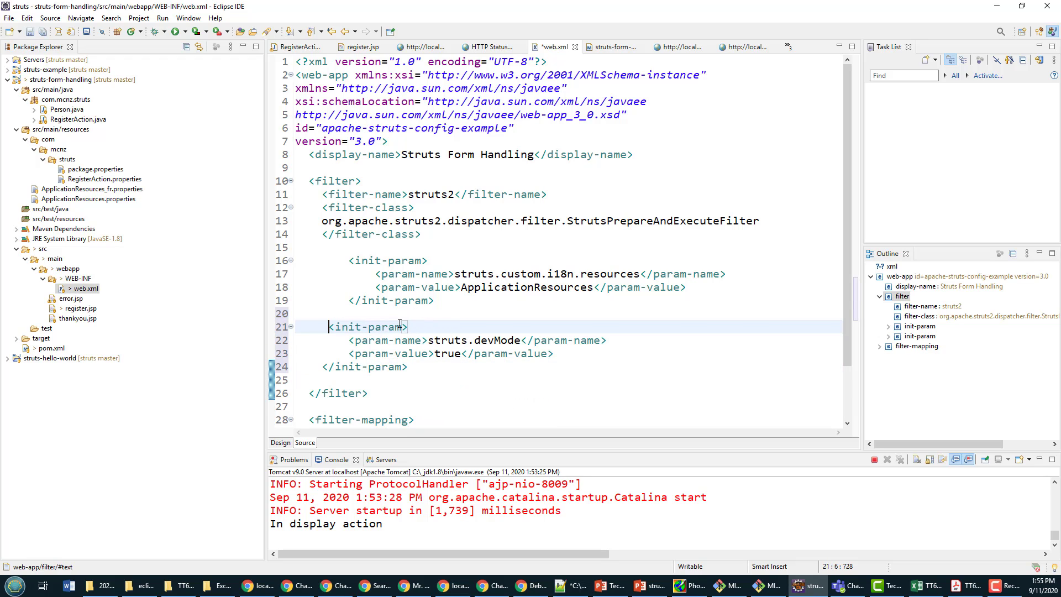
{"action": "key", "text": "BackSpace"}
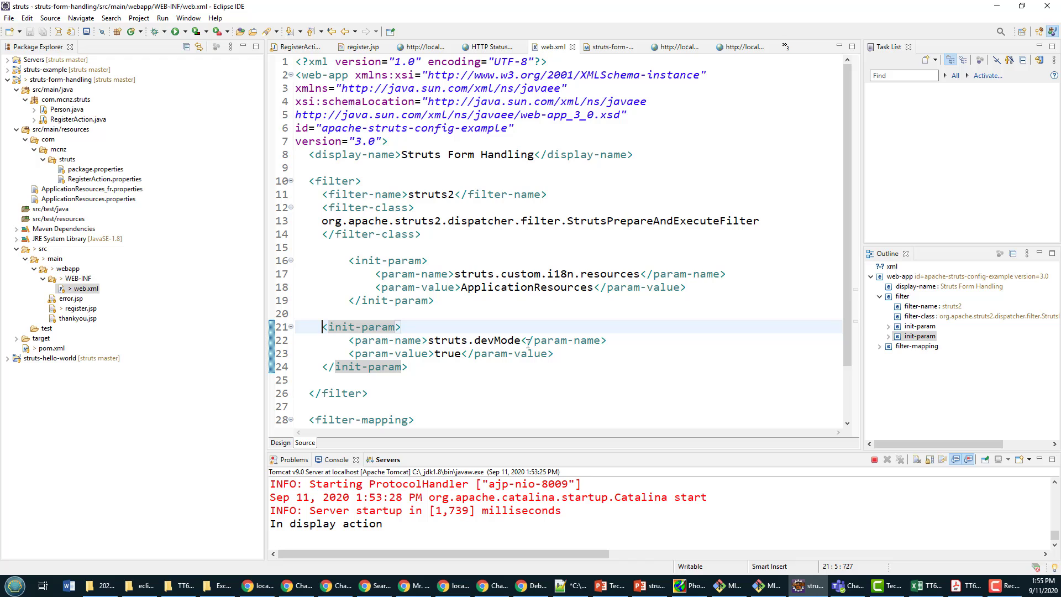
- Highlight the struts.devMode name and its true value for review, then switch to another window
{"action": "left_click_drag", "start_coordinate": [521, 340], "coordinate": [427, 338]}
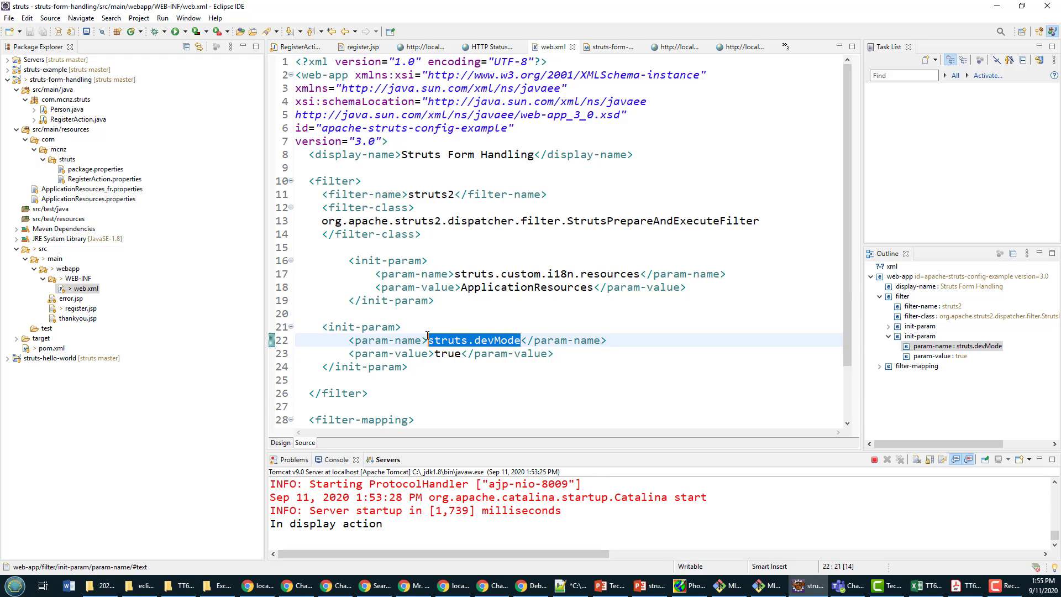
{"action": "double_click", "coordinate": [455, 354]}
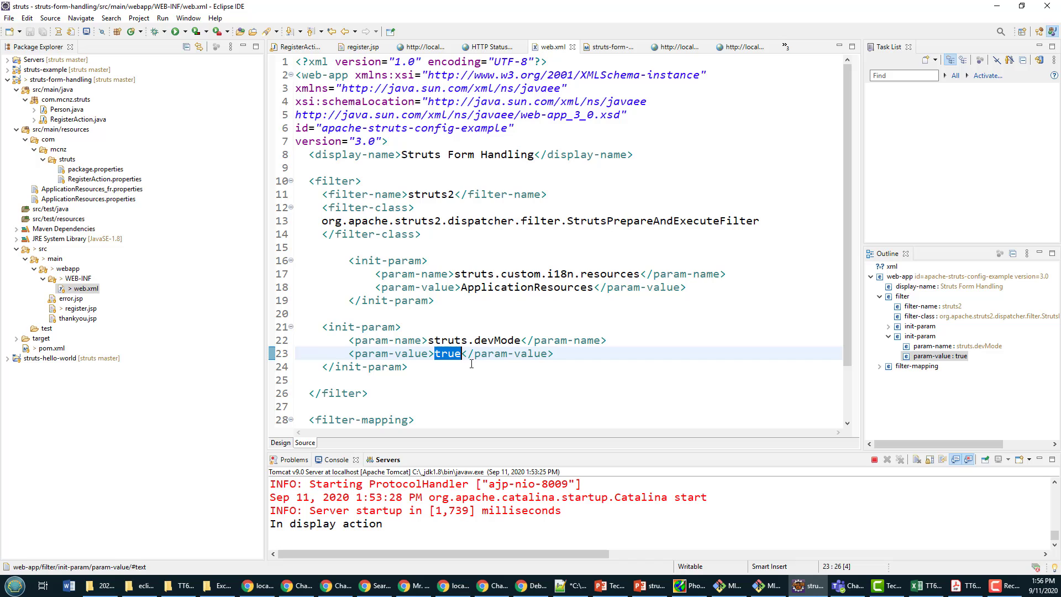
{"action": "left_click", "coordinate": [400, 381]}
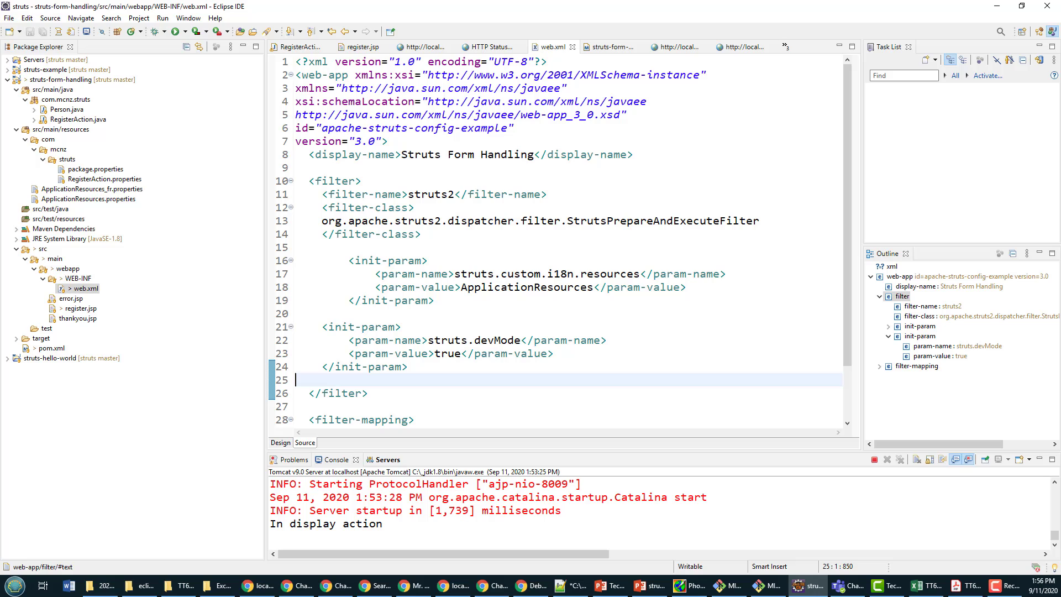
{"action": "key", "text": "alt+Tab"}
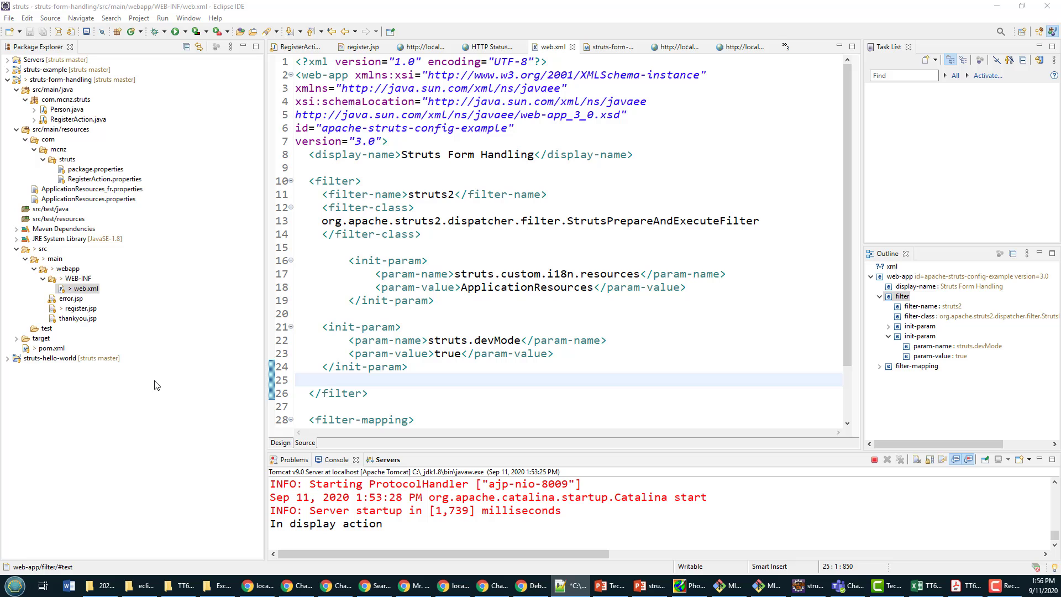
- Paste the struts2-config-browser-plugin 2.5.10 dependency after the convention plugin in pom.xml and format the file
{"action": "double_click", "coordinate": [51, 349]}
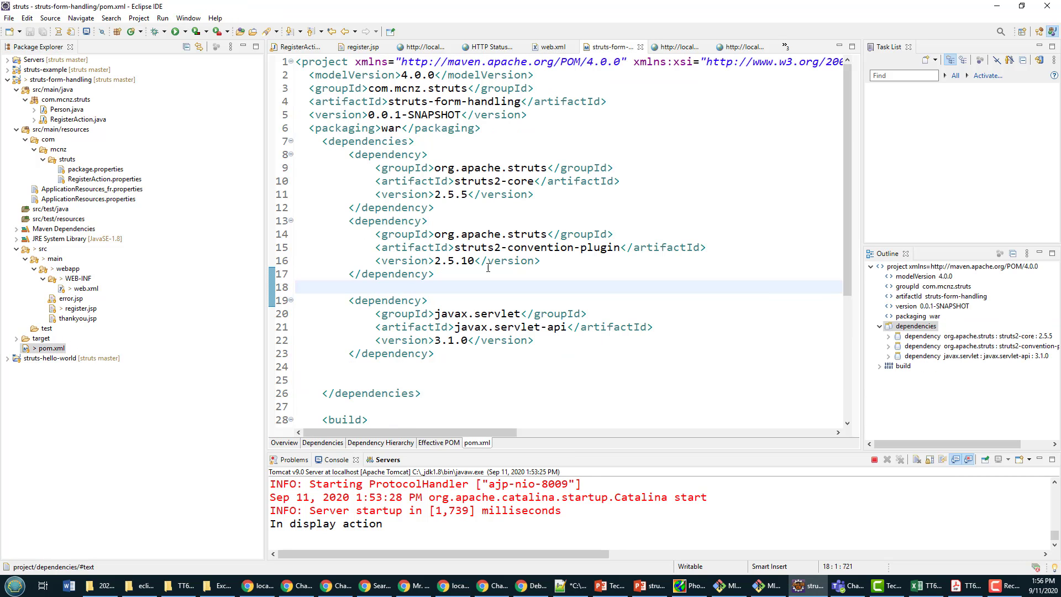
{"action": "key", "text": "Return"}
{"action": "key", "text": "Return"}
{"action": "type", "text": "<dependency>     <groupId>org.apache.struts</groupId>     <artifactId>struts2-config-browser-plugin</artifactId>     <version>2.5.10</version> </dependency>"}
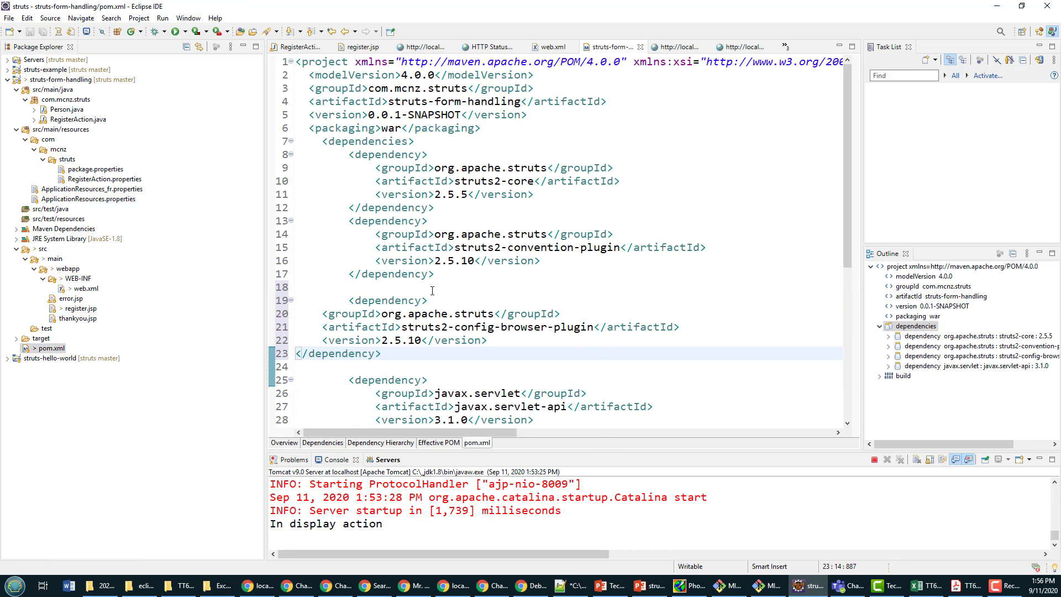
{"action": "right_click", "coordinate": [431, 291]}
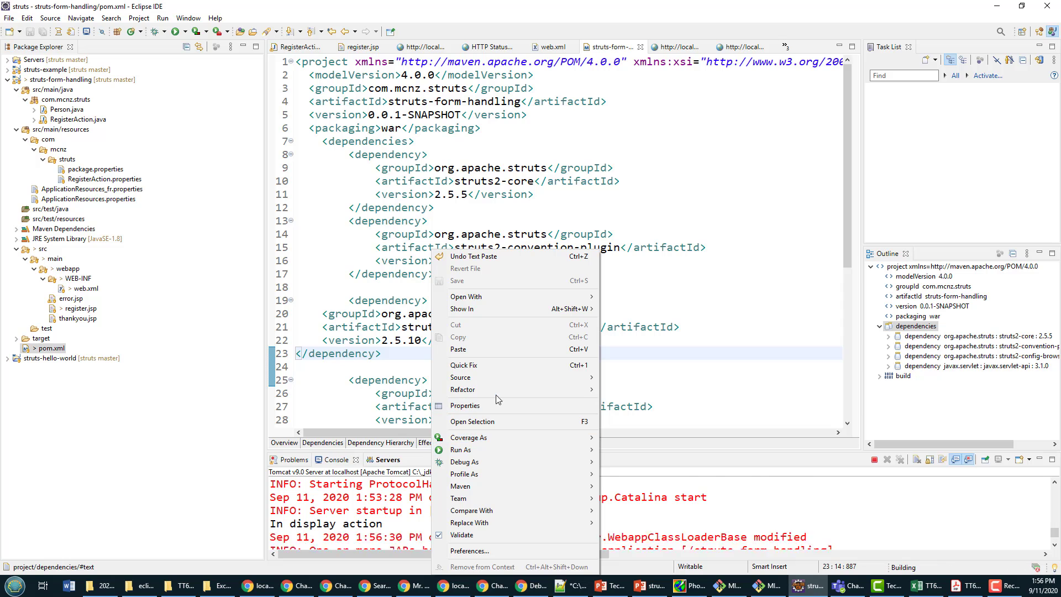
{"action": "mouse_move", "coordinate": [460, 377]}
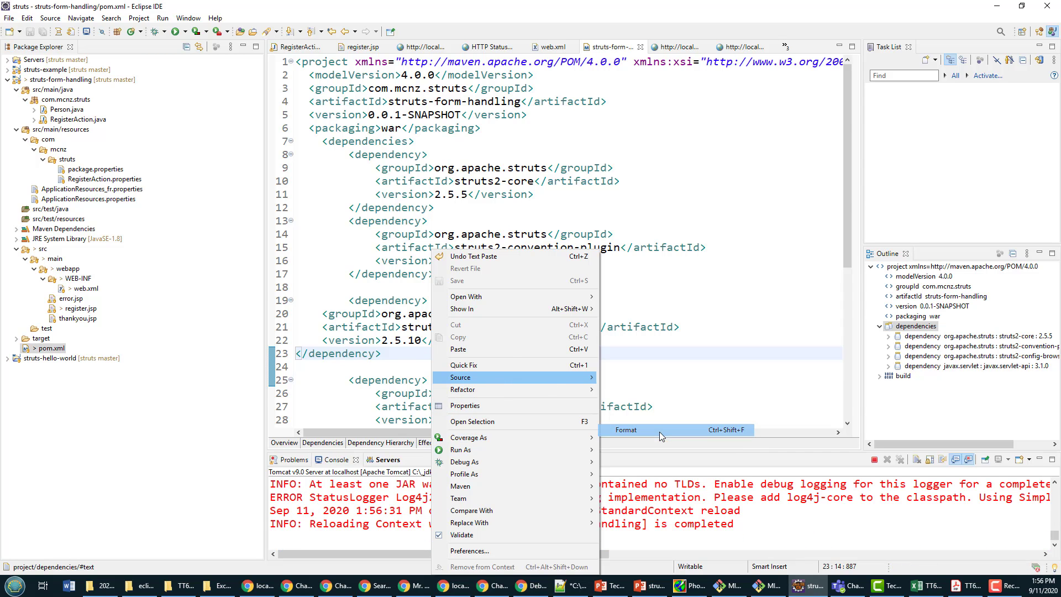
{"action": "left_click", "coordinate": [659, 432]}
{"action": "left_click_drag", "start_coordinate": [654, 341], "coordinate": [455, 341]}
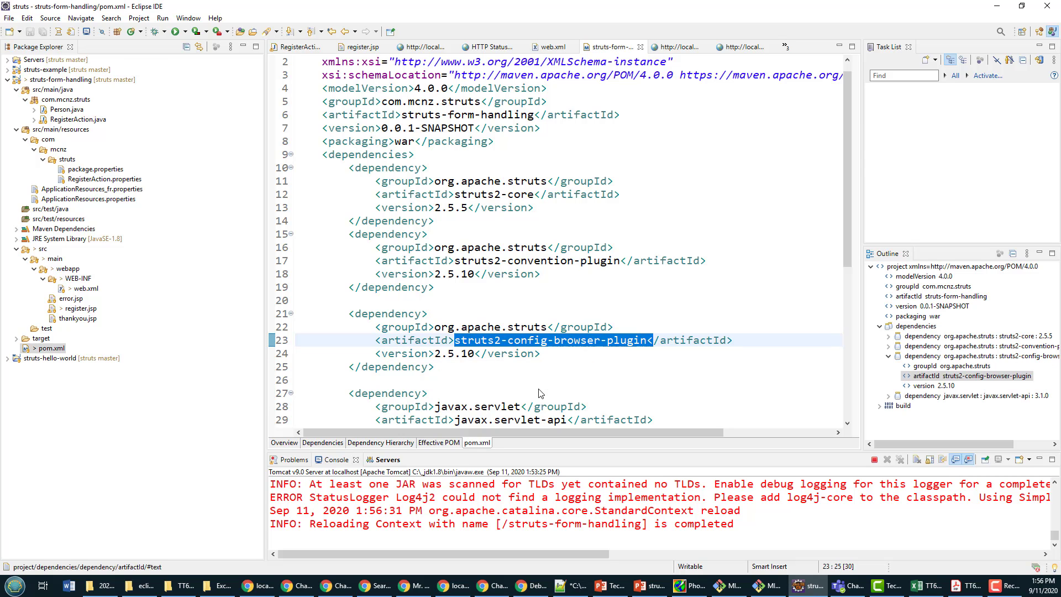
- Run Maven > Update Project on struts-form-handling and confirm the update dialog
{"action": "right_click", "coordinate": [57, 80]}
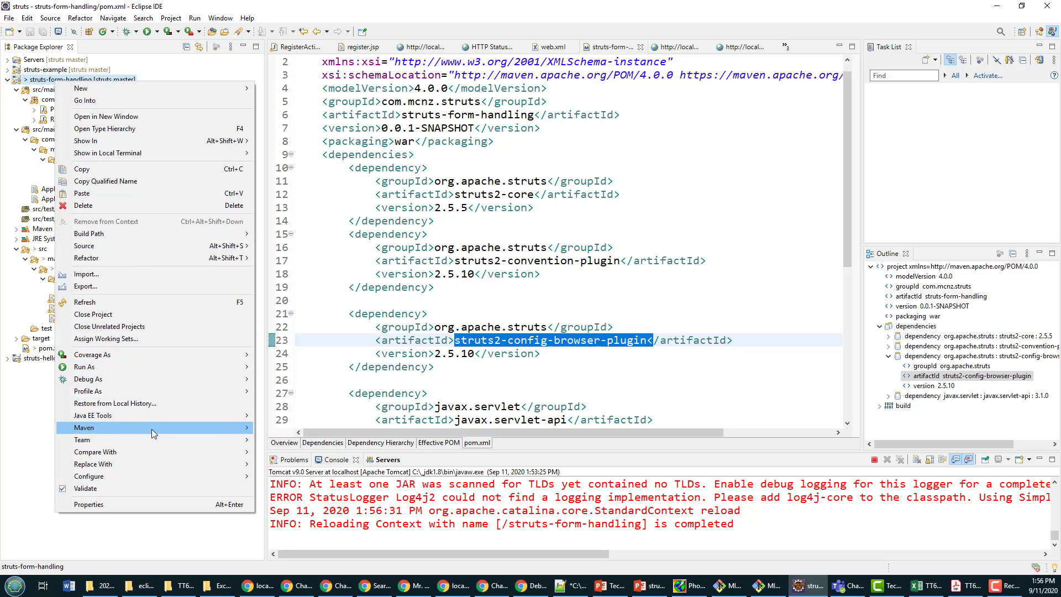
{"action": "mouse_move", "coordinate": [84, 427]}
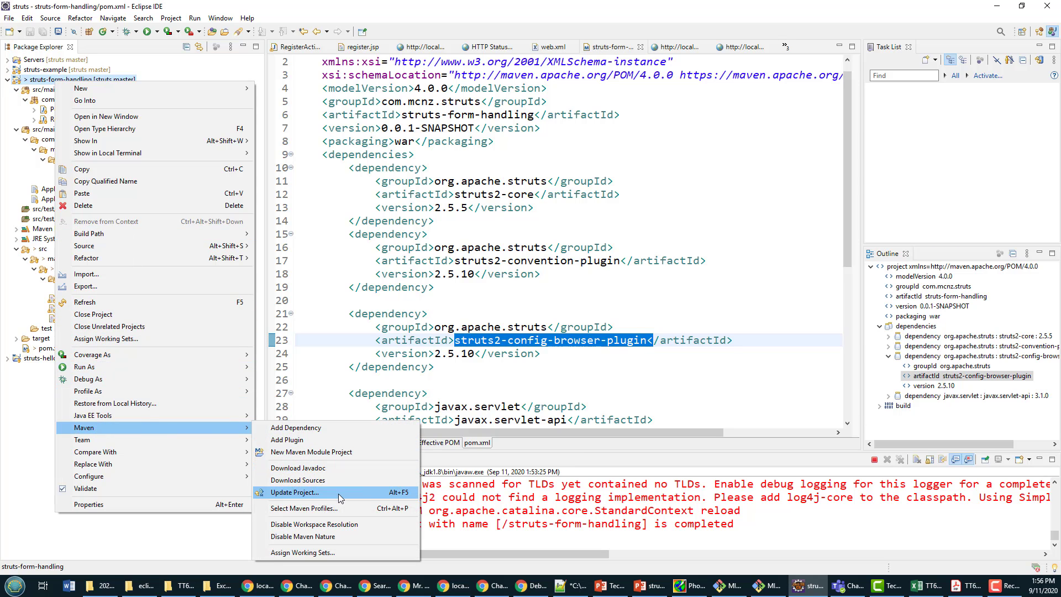
{"action": "left_click", "coordinate": [315, 492]}
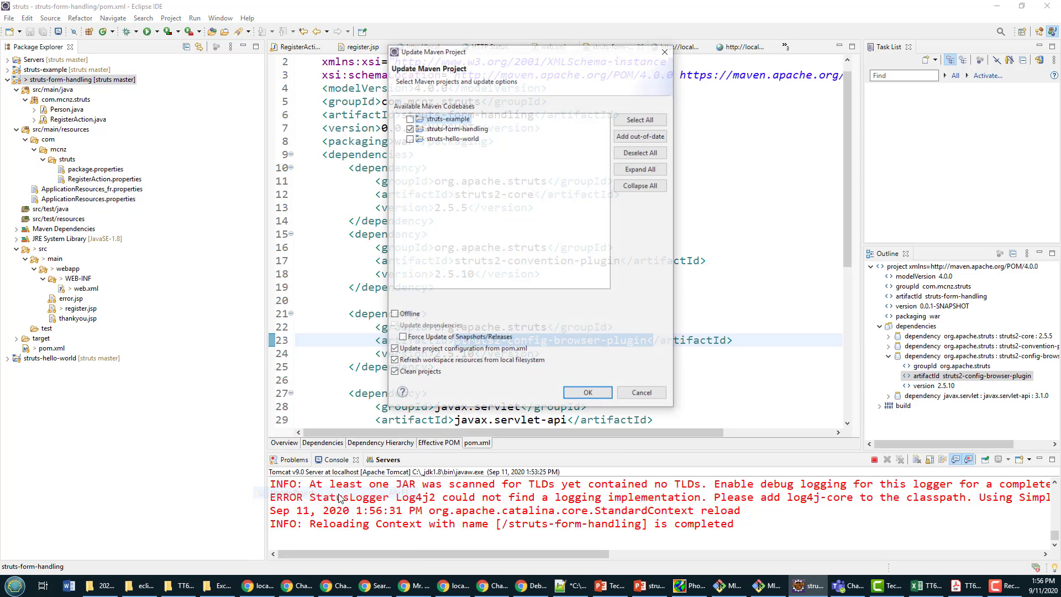
{"action": "left_click", "coordinate": [588, 395]}
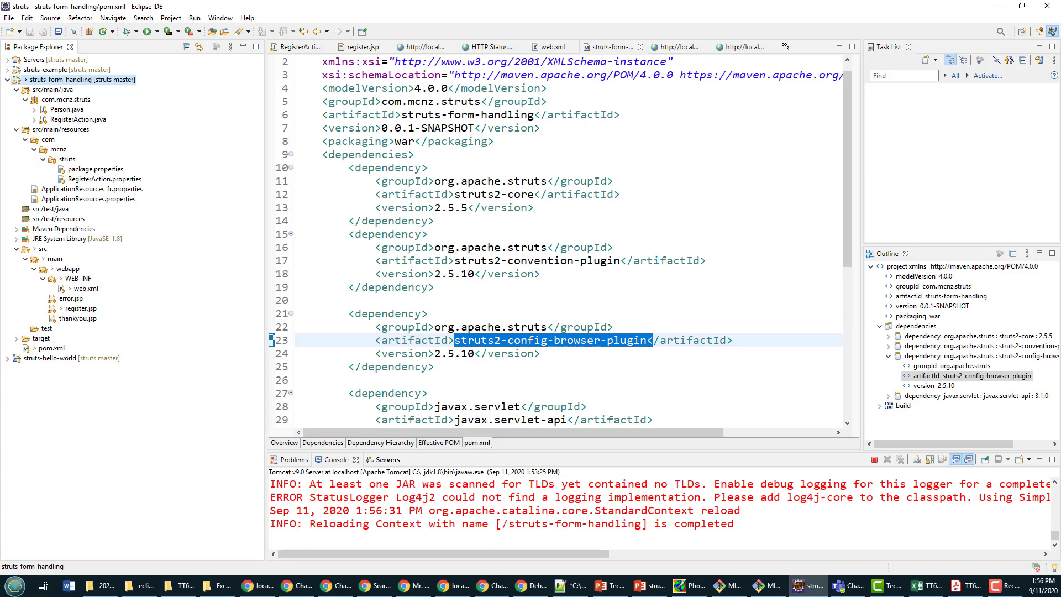
{"action": "key", "text": "alt+Tab"}
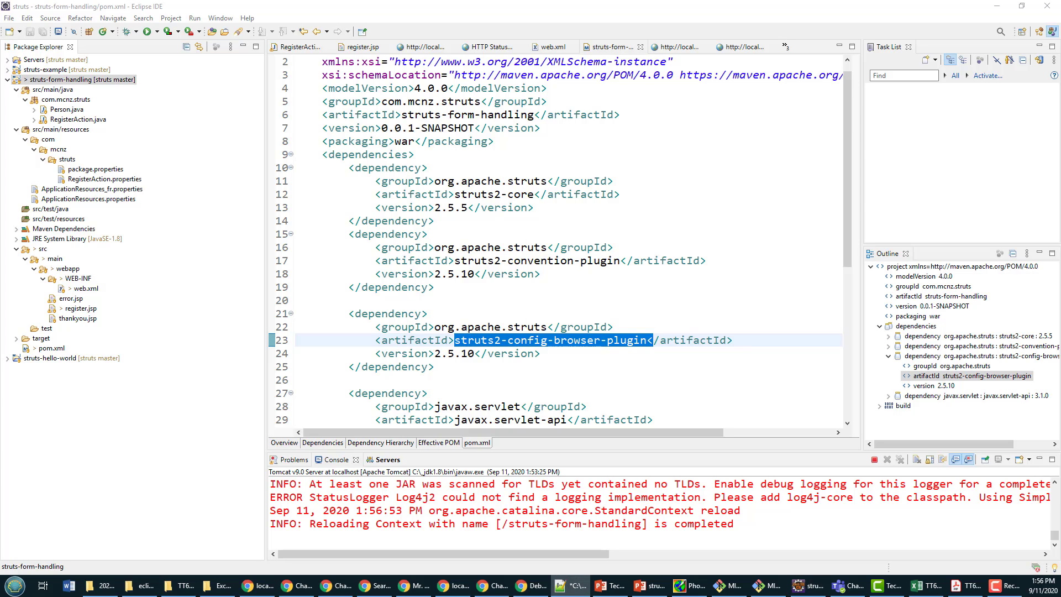
- Paste the 'Launch the configuration browser' link after the Trigger an Exception link in register.jsp
{"action": "double_click", "coordinate": [78, 318]}
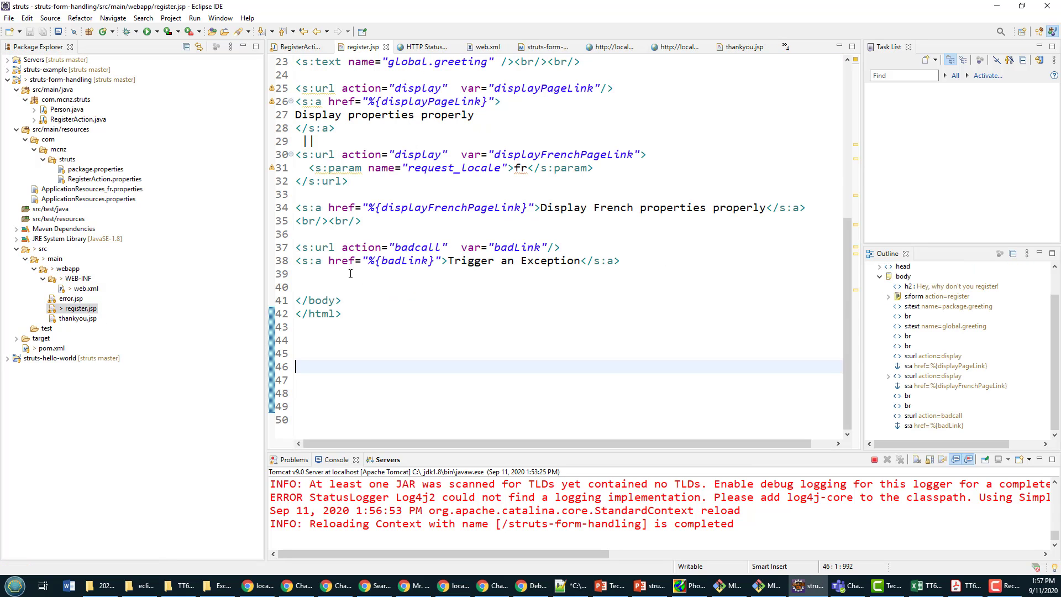
{"action": "left_click", "coordinate": [319, 282]}
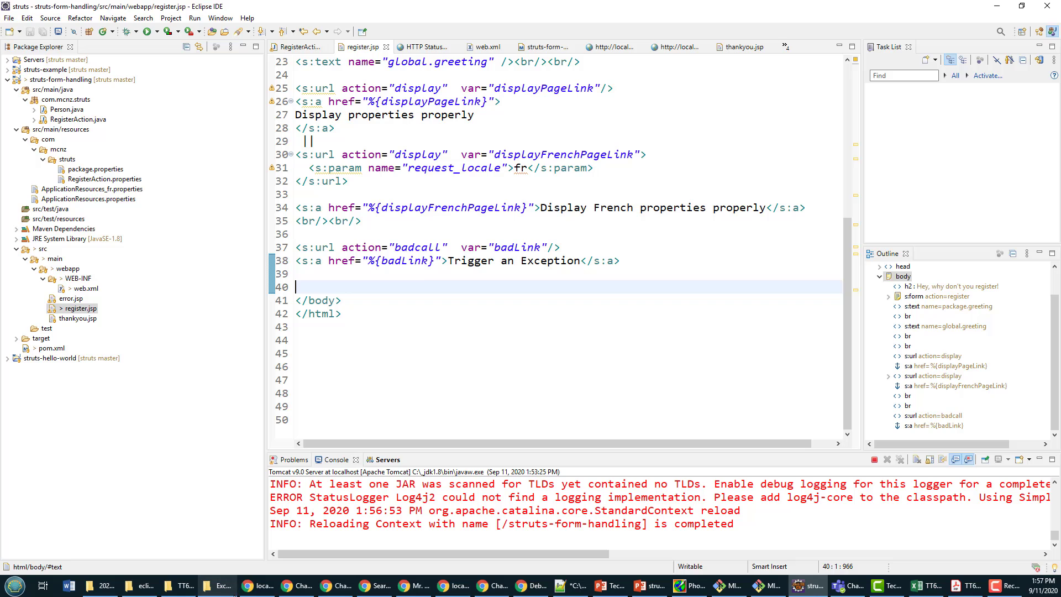
{"action": "left_click", "coordinate": [260, 587]}
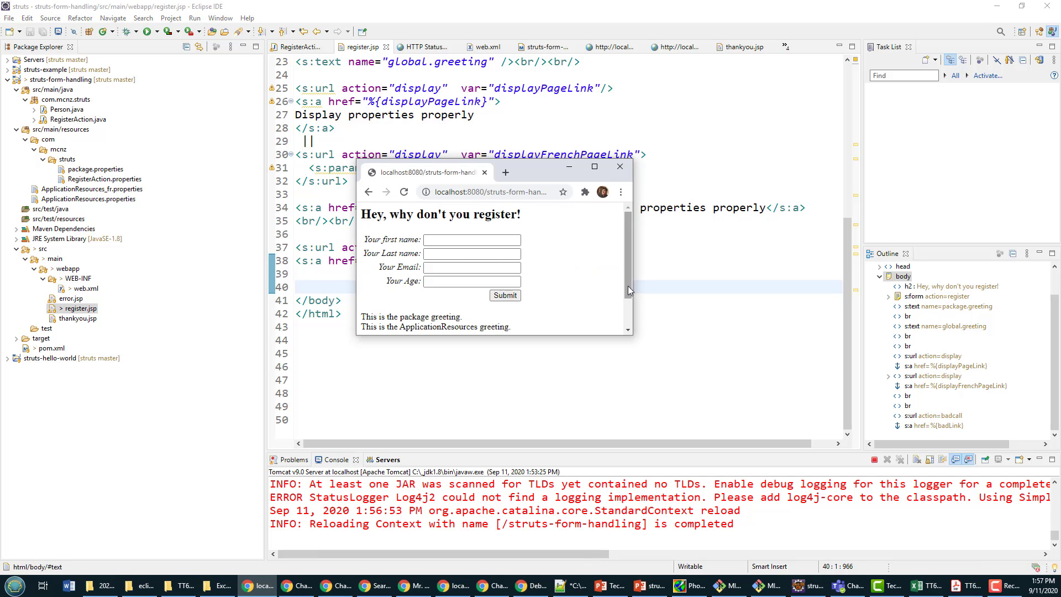
{"action": "left_click_drag", "start_coordinate": [627, 285], "coordinate": [625, 315]}
{"action": "key", "text": "F12"}
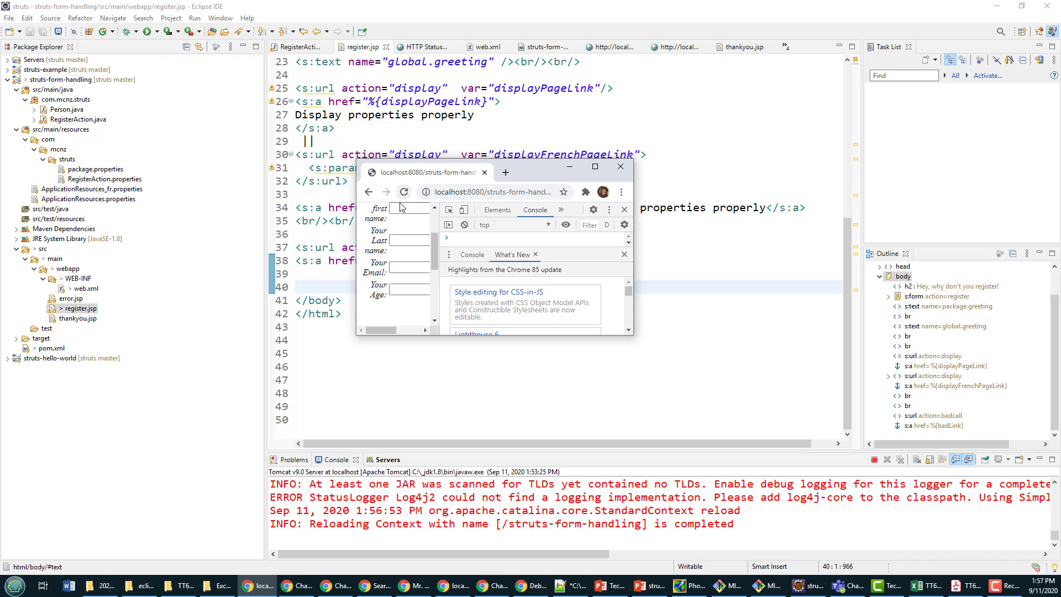
{"action": "left_click", "coordinate": [569, 167]}
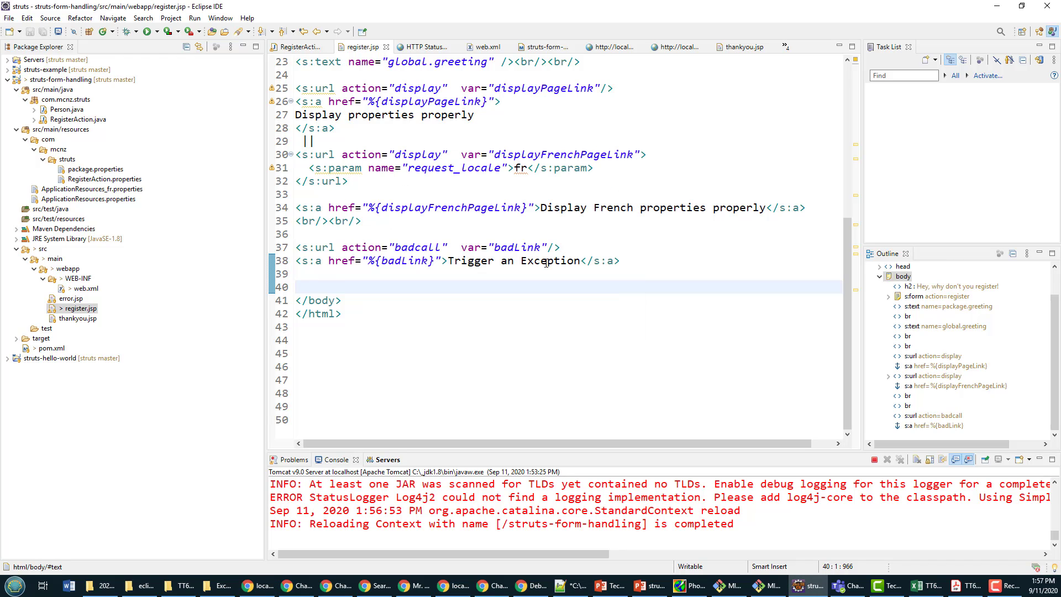
{"action": "left_click", "coordinate": [632, 260]}
{"action": "key", "text": "Down"}
{"action": "key", "text": "Down"}
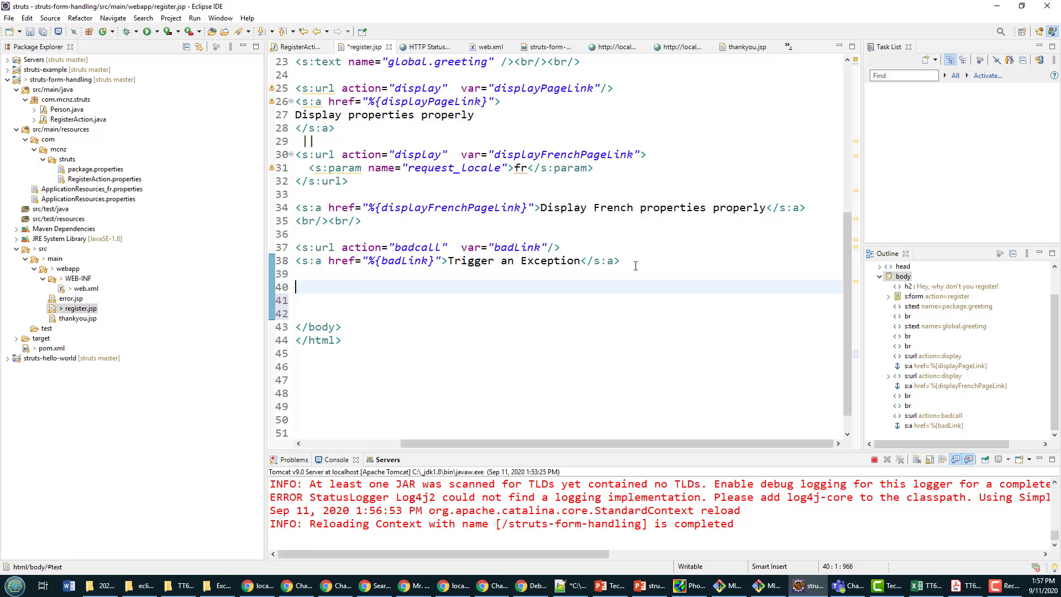
{"action": "type", "text": "<a href='<s:url action=\"register\" namespace=\"config-browser\" />'>Launch the configuration browser</a>"}
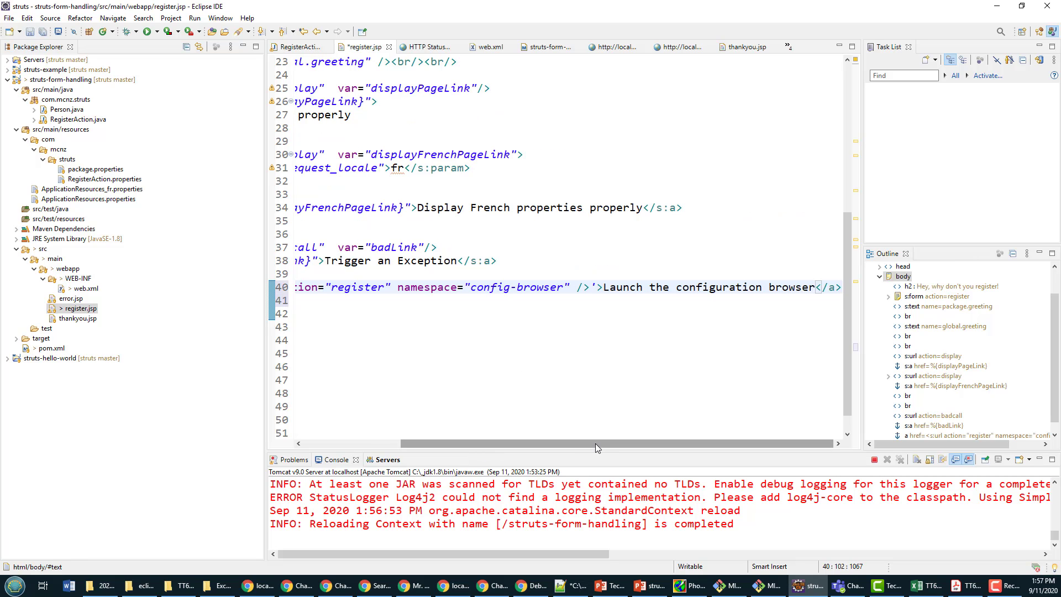
{"action": "left_click_drag", "start_coordinate": [595, 443], "coordinate": [339, 446]}
- Maximize the editor to review the link's register action and config-browser namespace, then restore the layout
{"action": "left_click", "coordinate": [355, 275]}
{"action": "type", "text": "<"}
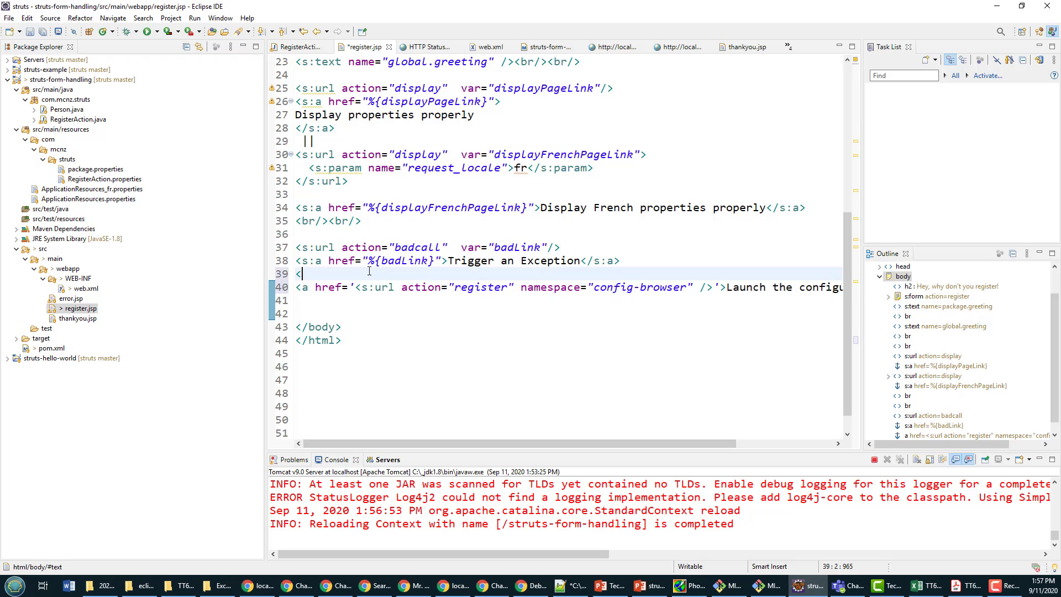
{"action": "type", "text": "br/>,"}
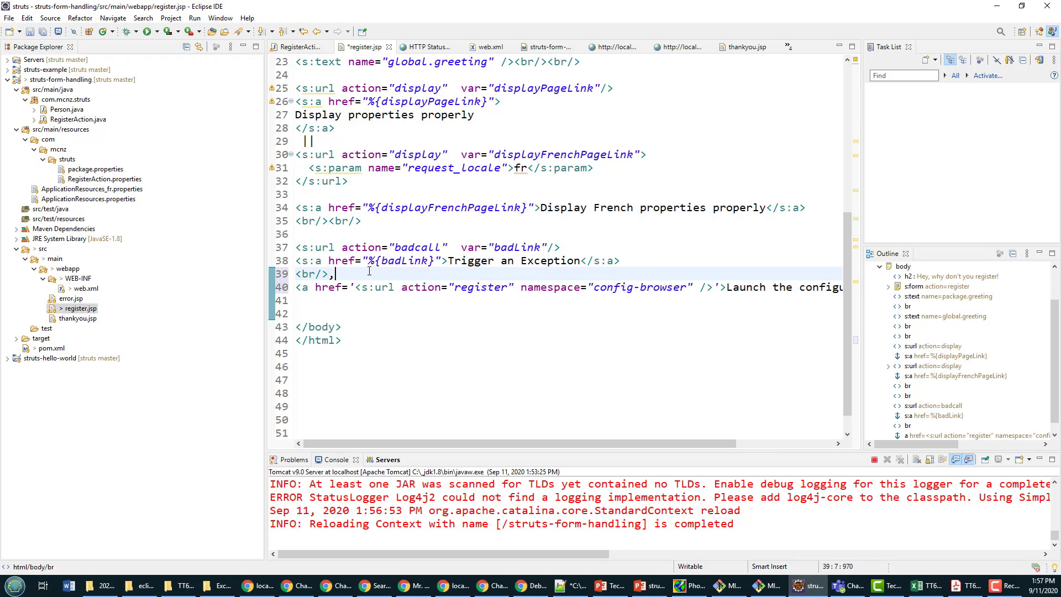
{"action": "key", "text": "BackSpace"}
{"action": "type", "text": "<br/>"}
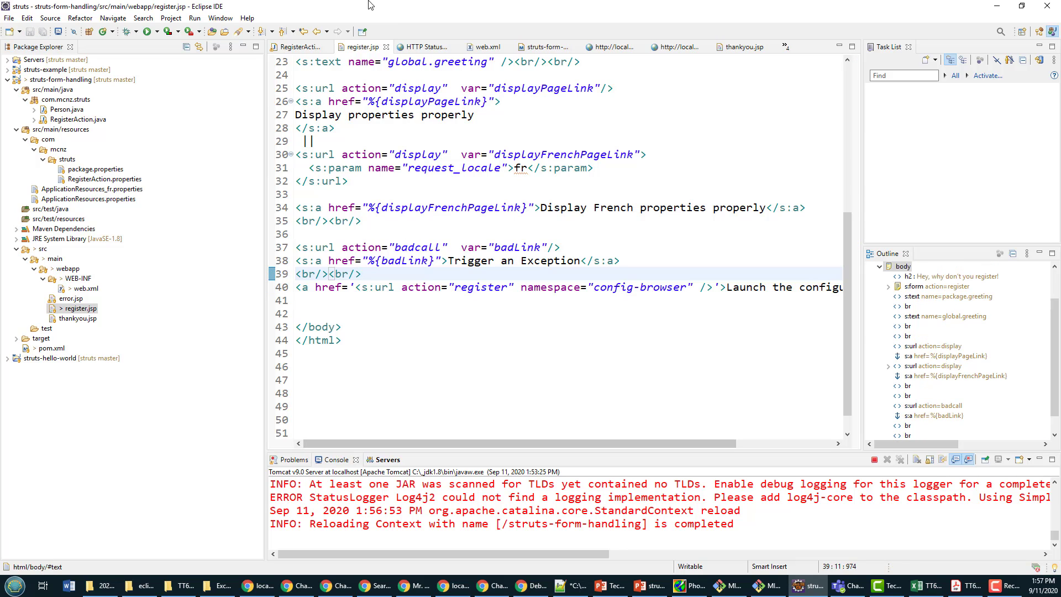
{"action": "double_click", "coordinate": [358, 48]}
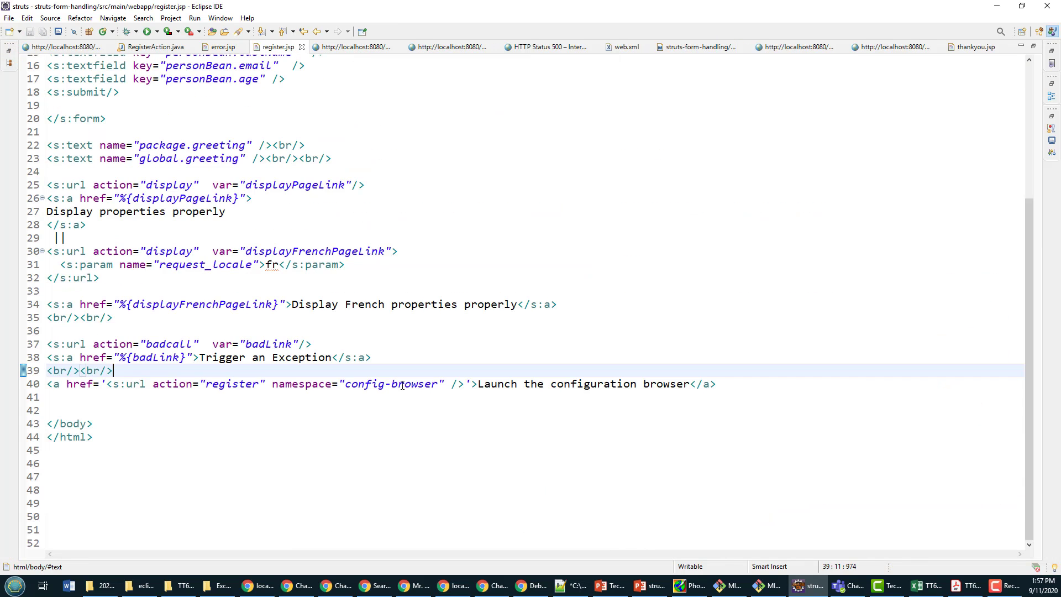
{"action": "double_click", "coordinate": [242, 384]}
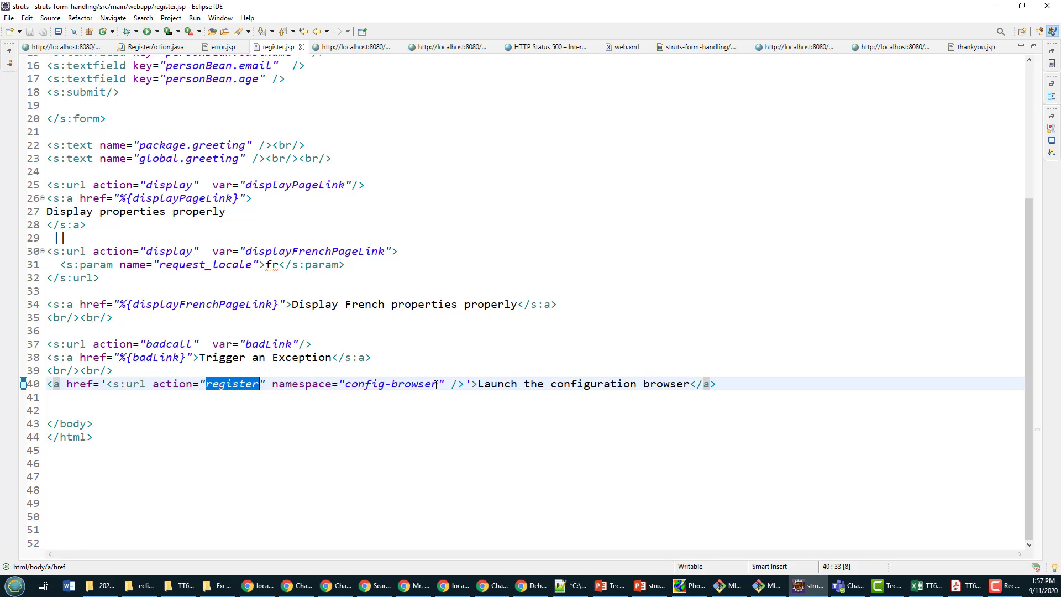
{"action": "left_click_drag", "start_coordinate": [437, 384], "coordinate": [345, 383]}
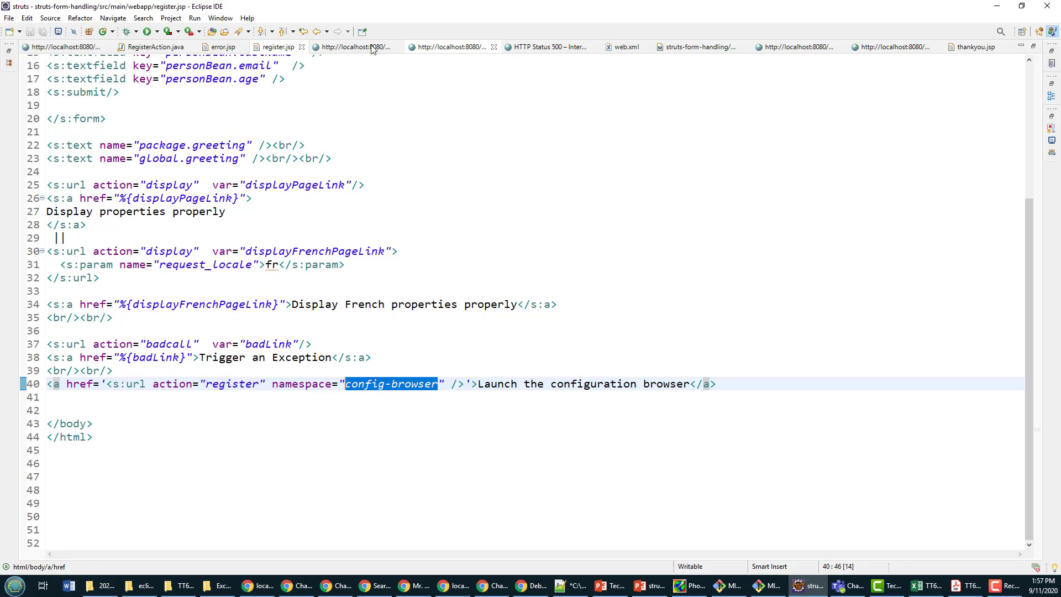
{"action": "double_click", "coordinate": [280, 48]}
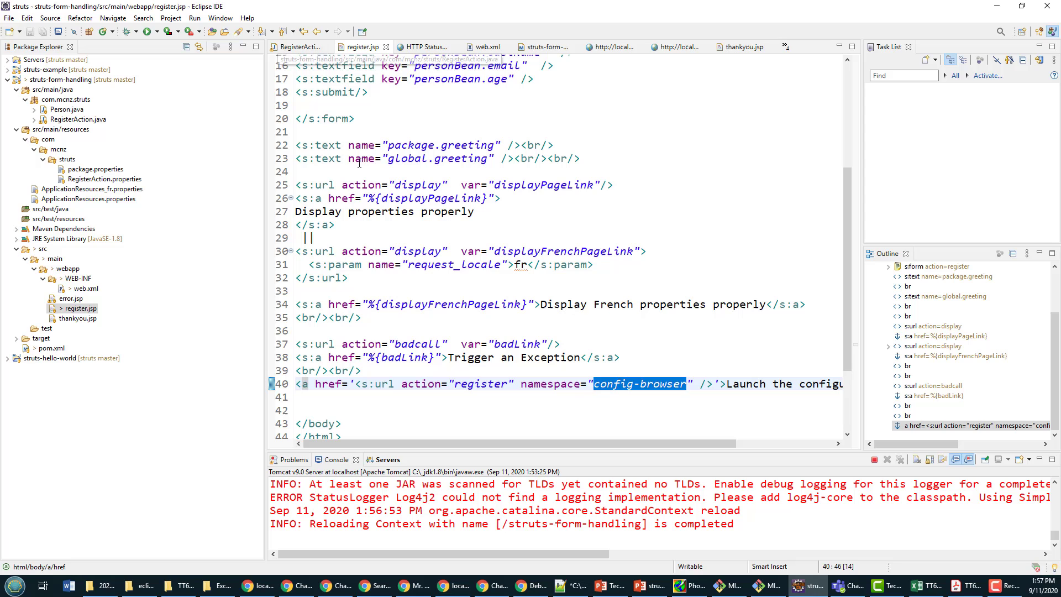
- Run register.jsp on the server and launch the configuration browser from the rendered page
{"action": "right_click", "coordinate": [96, 311]}
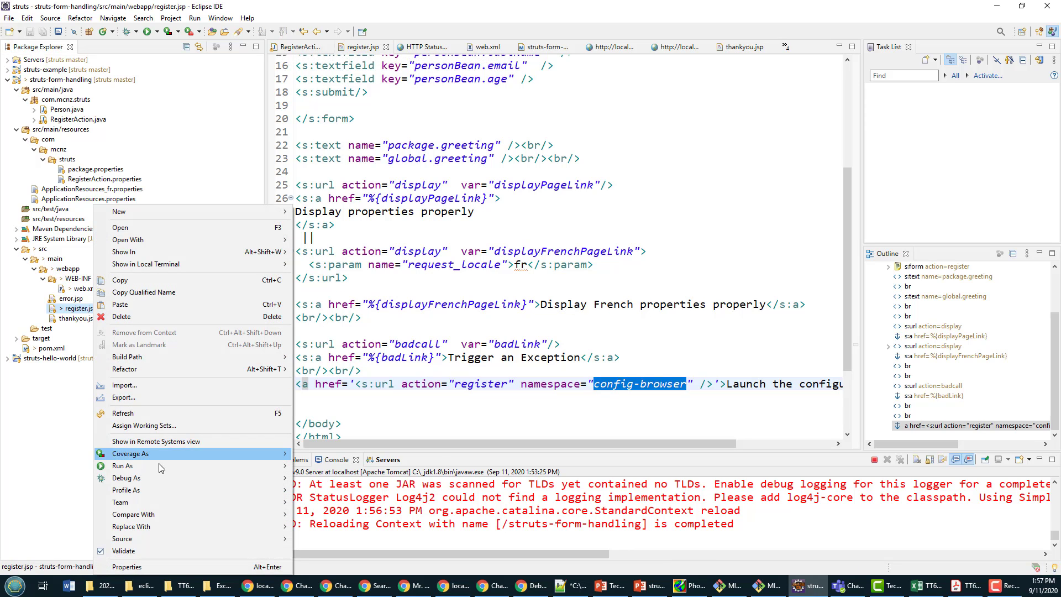
{"action": "mouse_move", "coordinate": [123, 466]}
{"action": "left_click", "coordinate": [343, 469]}
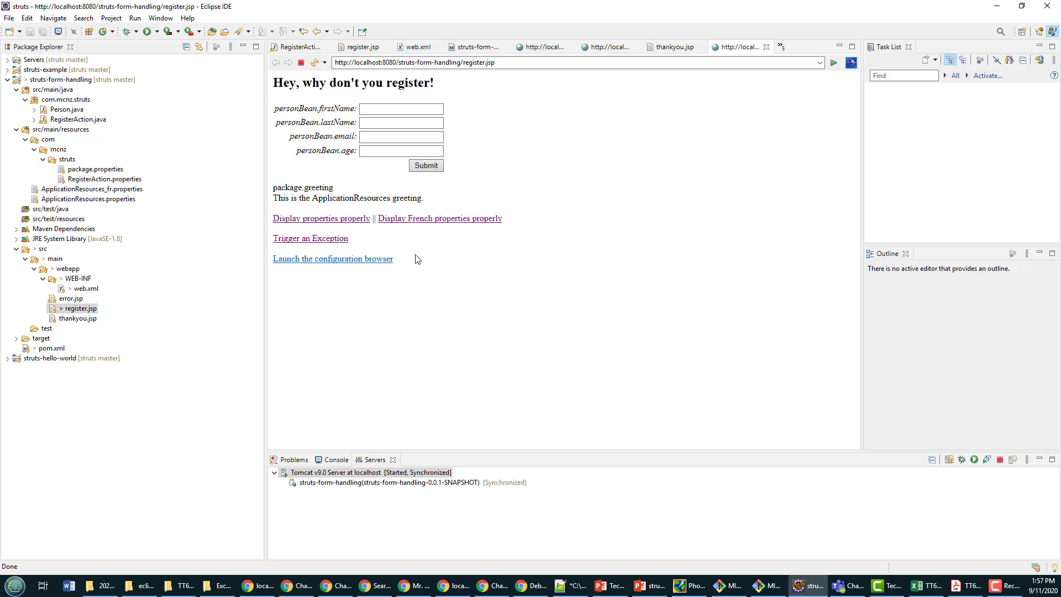
{"action": "left_click", "coordinate": [407, 218]}
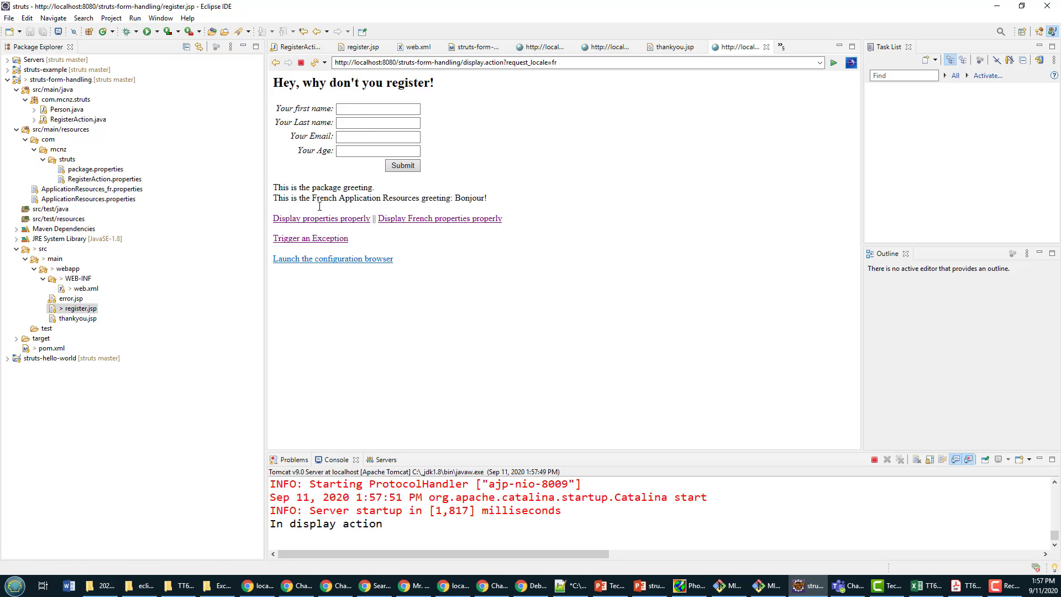
{"action": "left_click", "coordinate": [332, 259]}
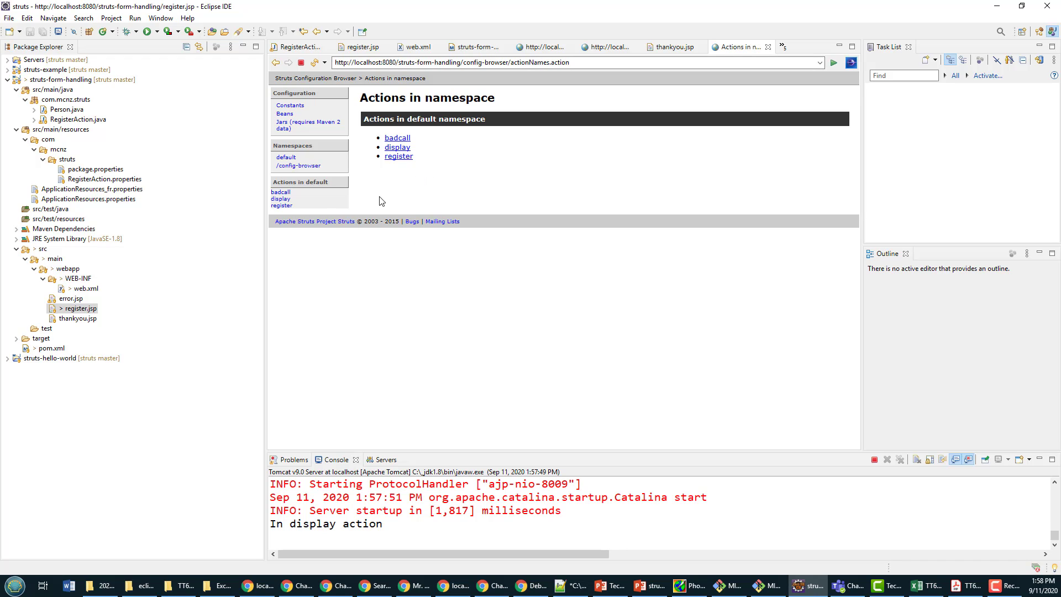
{"action": "left_click", "coordinate": [401, 156]}
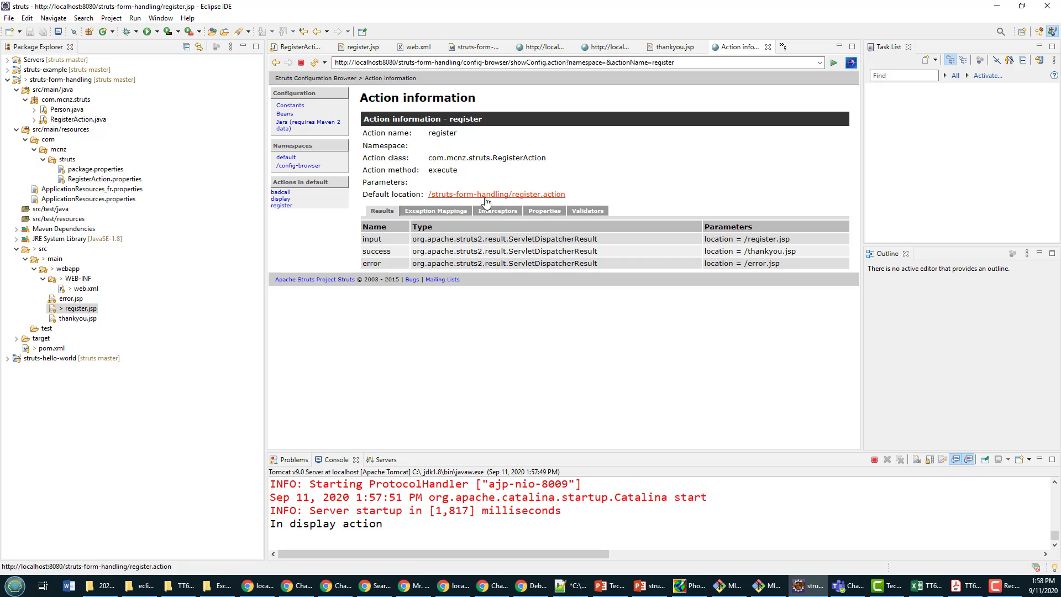
{"action": "left_click", "coordinate": [275, 64]}
{"action": "left_click", "coordinate": [395, 136]}
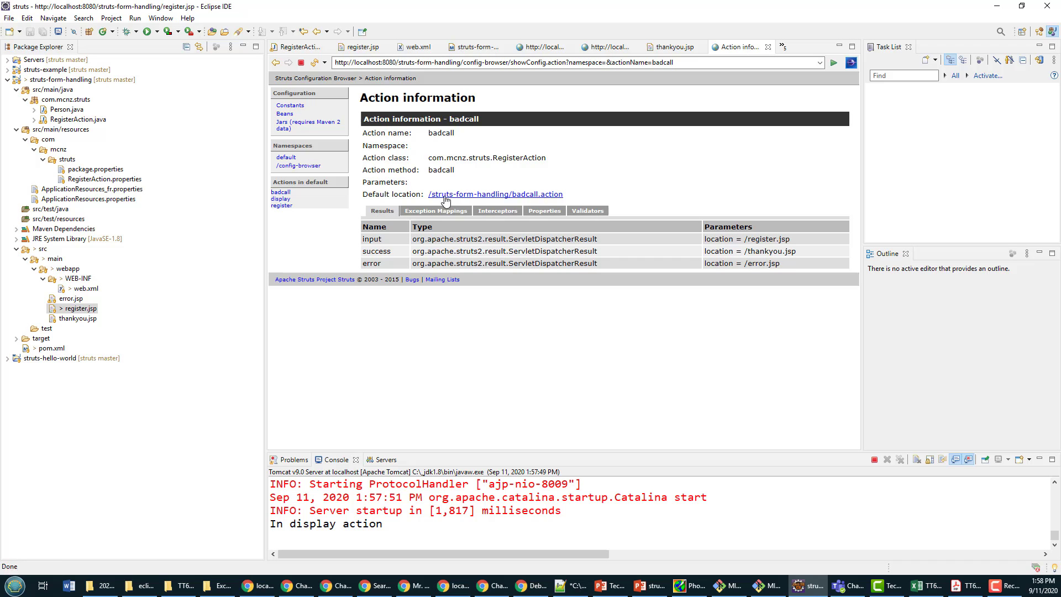
{"action": "left_click", "coordinate": [275, 63]}
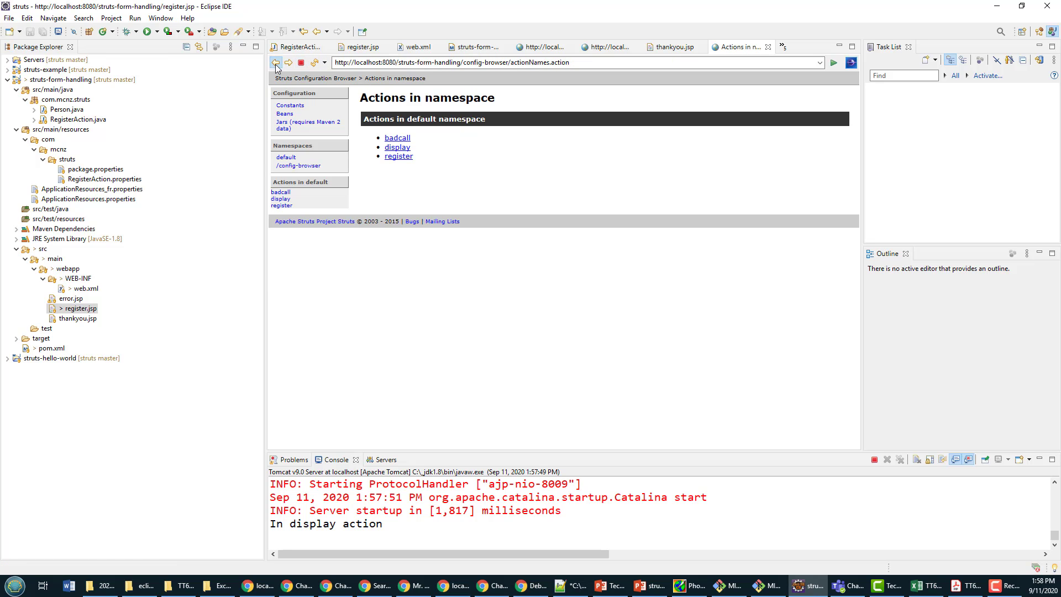
{"action": "left_click", "coordinate": [397, 148]}
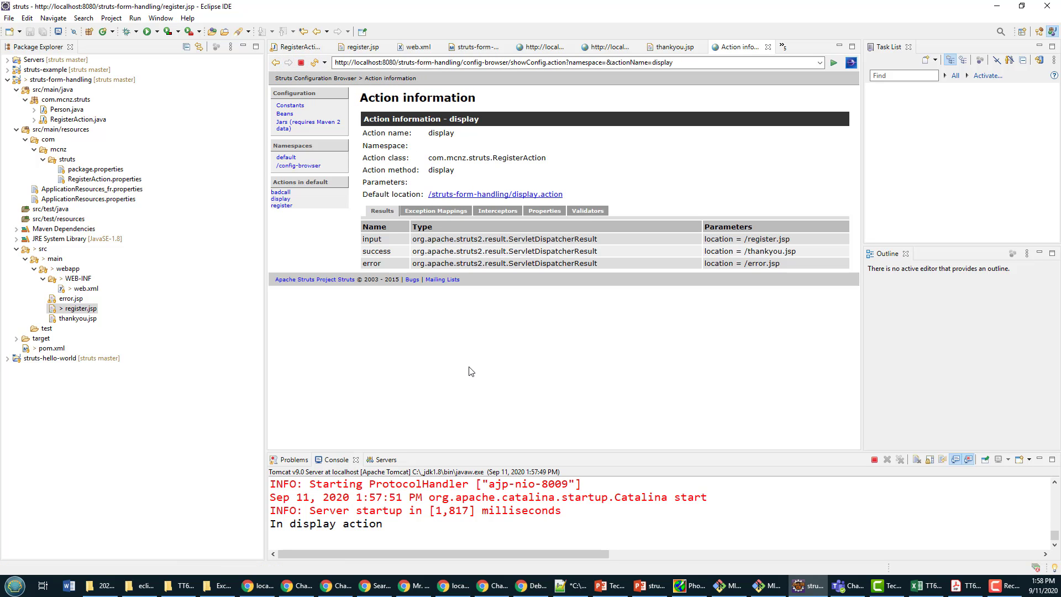
{"action": "left_click", "coordinate": [275, 62]}
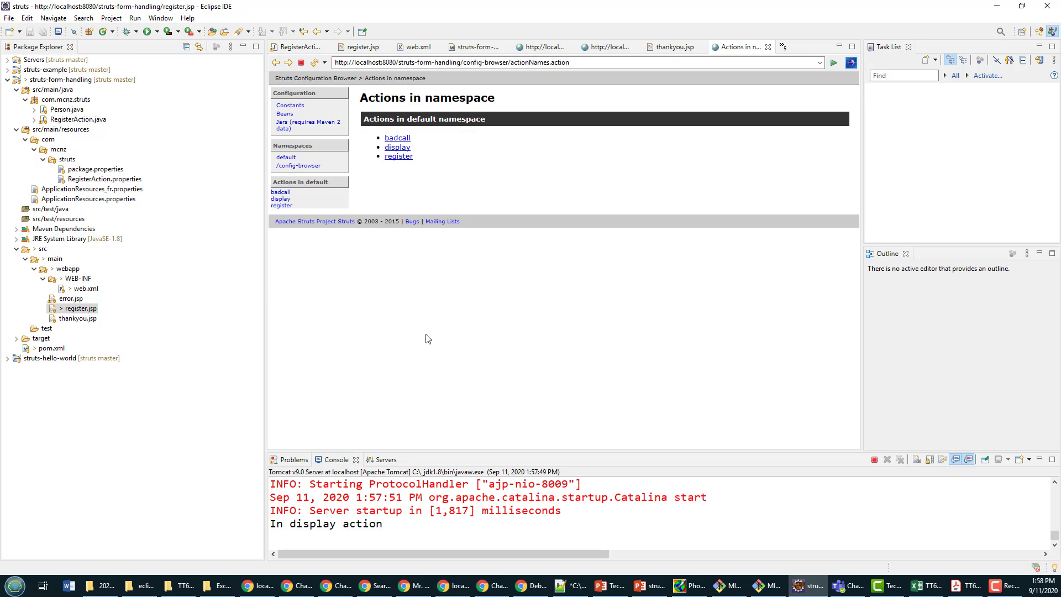
{"action": "double_click", "coordinate": [78, 120]}
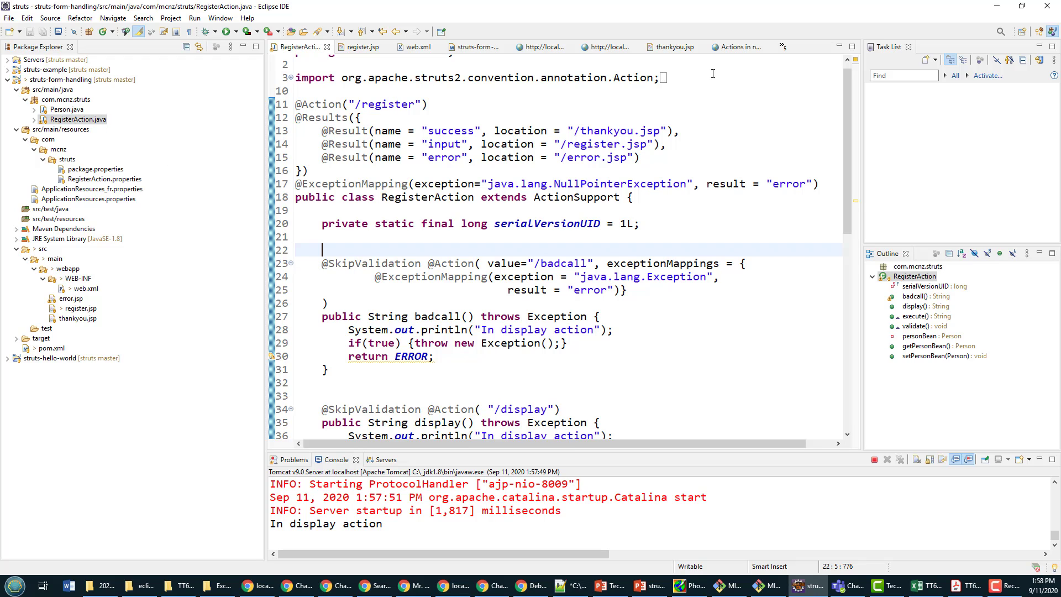
{"action": "left_click", "coordinate": [740, 51]}
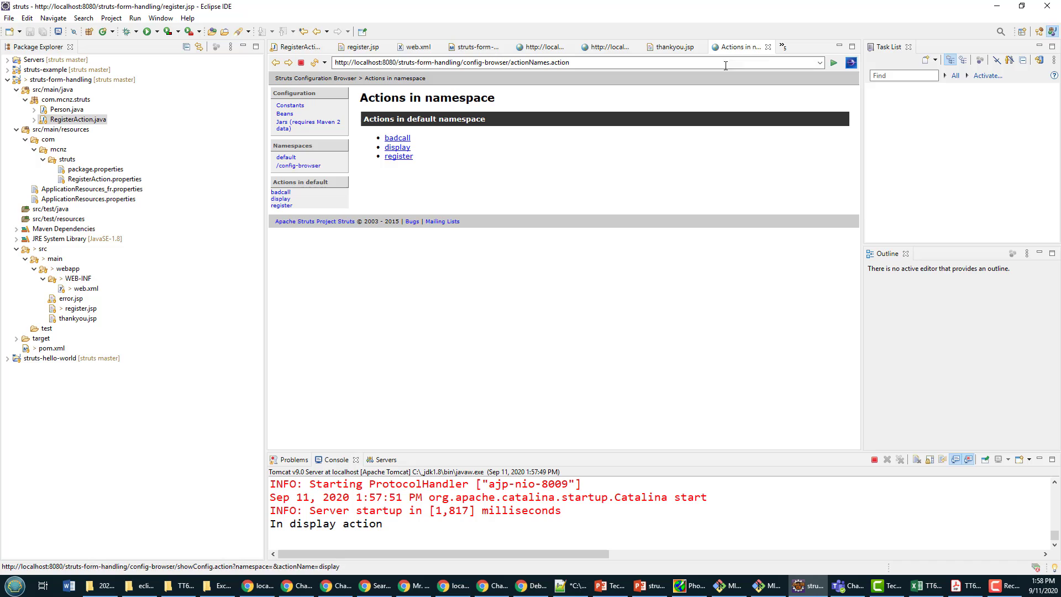
- List the /config-browser namespace actions, view showConstants details and go back to the list
{"action": "left_click", "coordinate": [304, 166]}
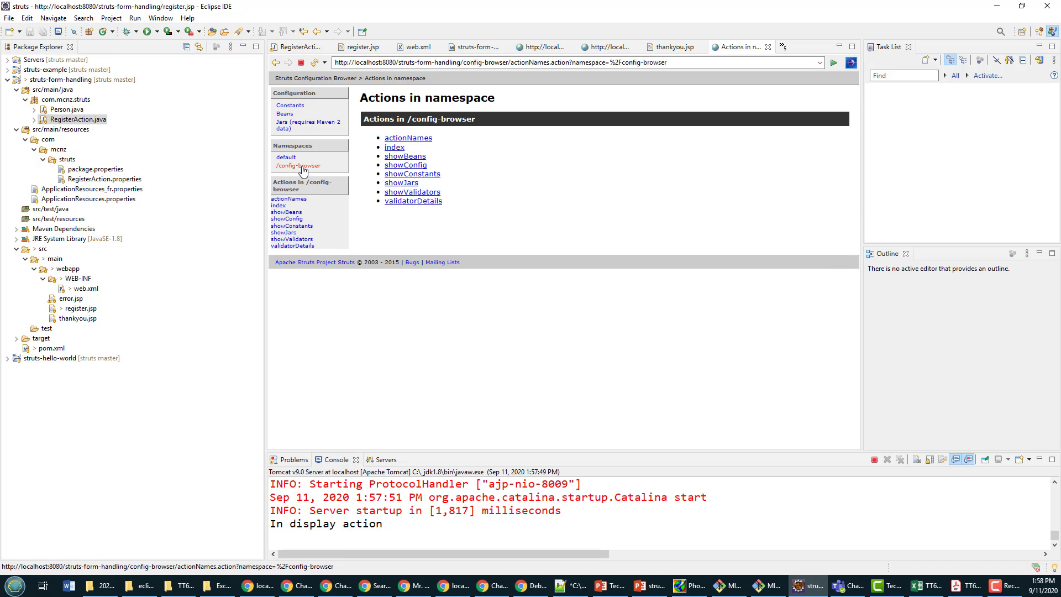
{"action": "left_click", "coordinate": [408, 174]}
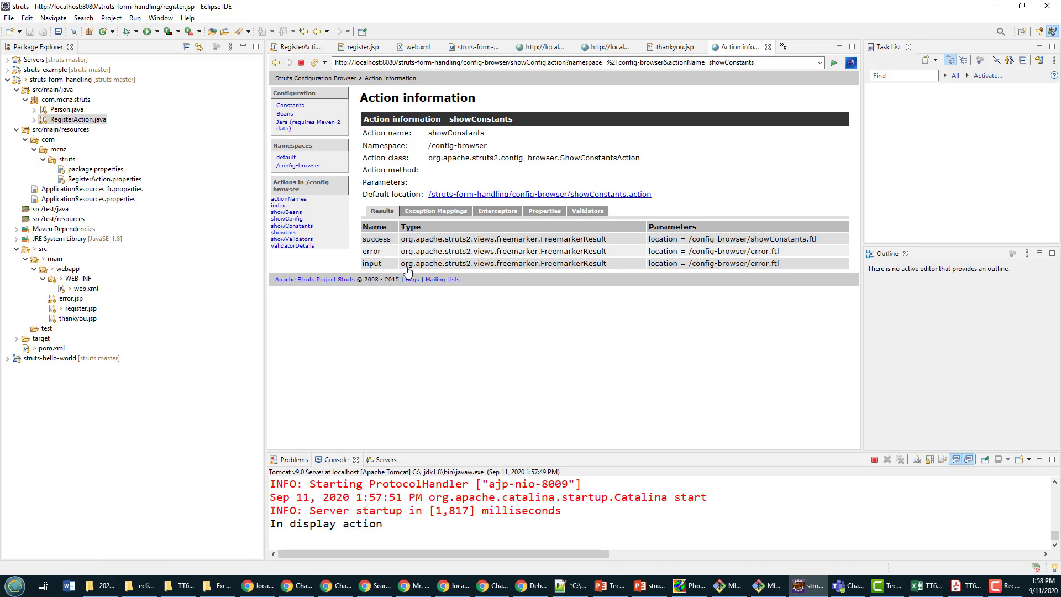
{"action": "left_click", "coordinate": [277, 62]}
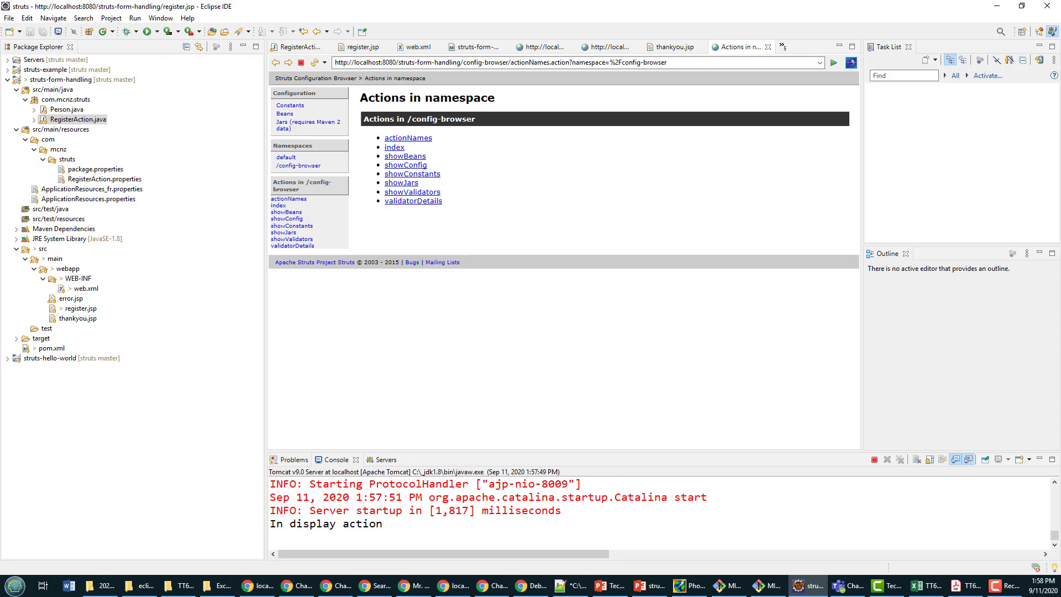
{"action": "key", "text": "alt+Tab"}
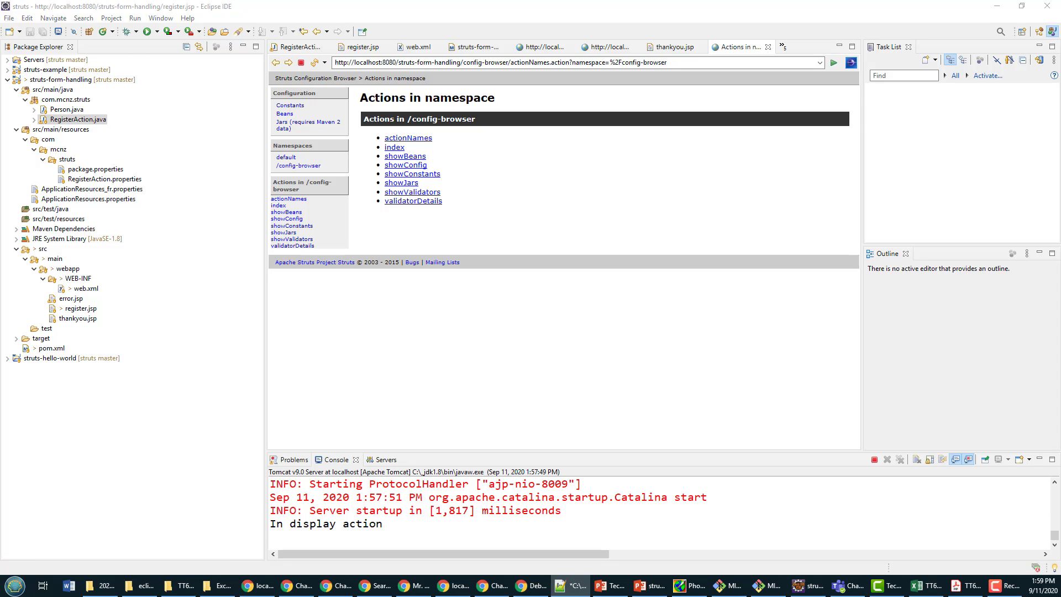
{"action": "left_click", "coordinate": [429, 66]}
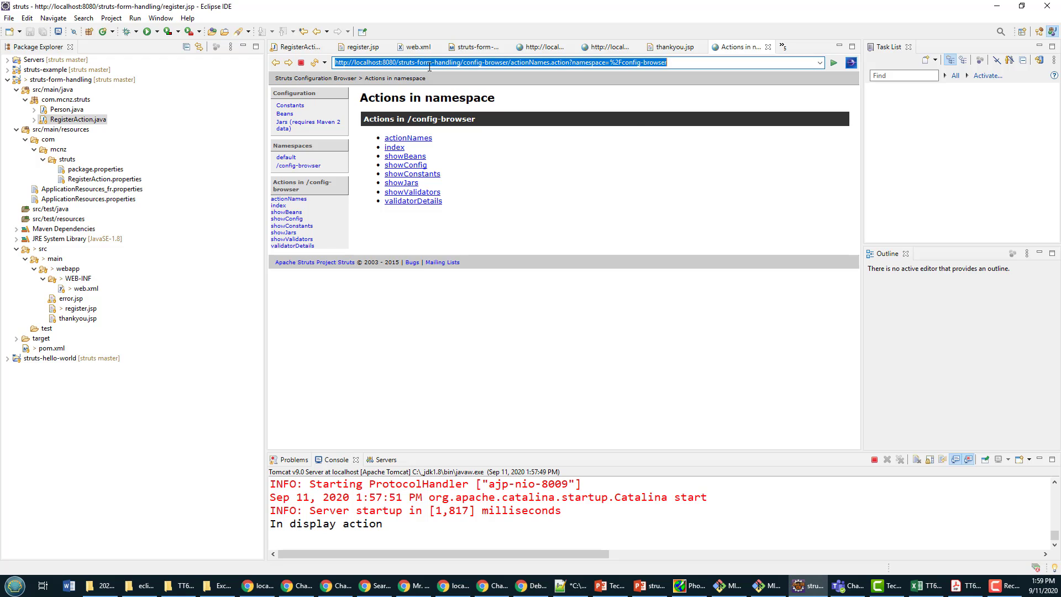
{"action": "type", "text": "http://localhost:8080/struts-form-handling/display.action?debug=browser"}
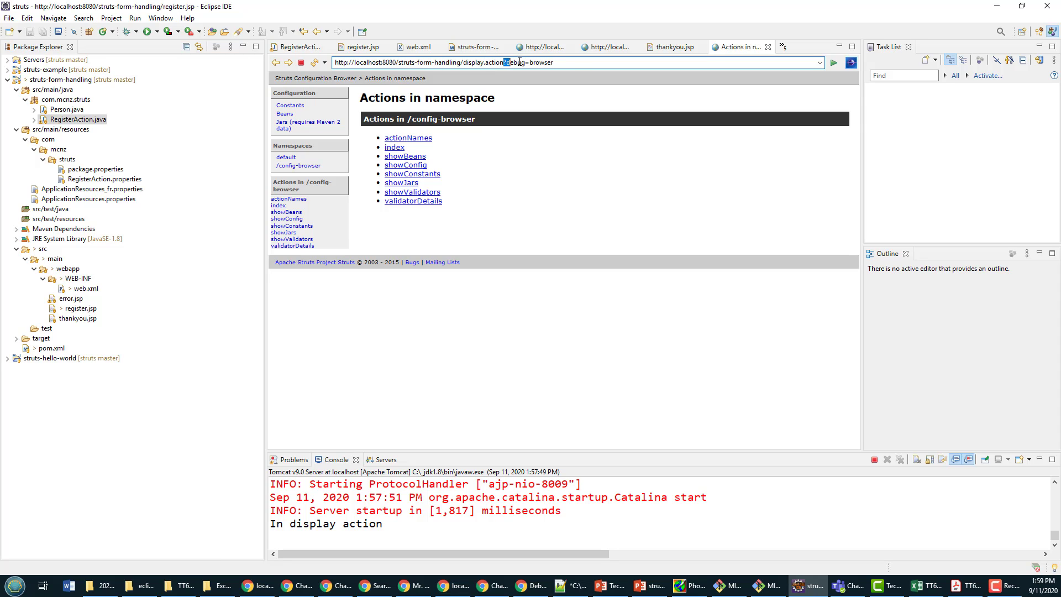
{"action": "left_click_drag", "start_coordinate": [503, 63], "coordinate": [597, 70]}
{"action": "key", "text": "Return"}
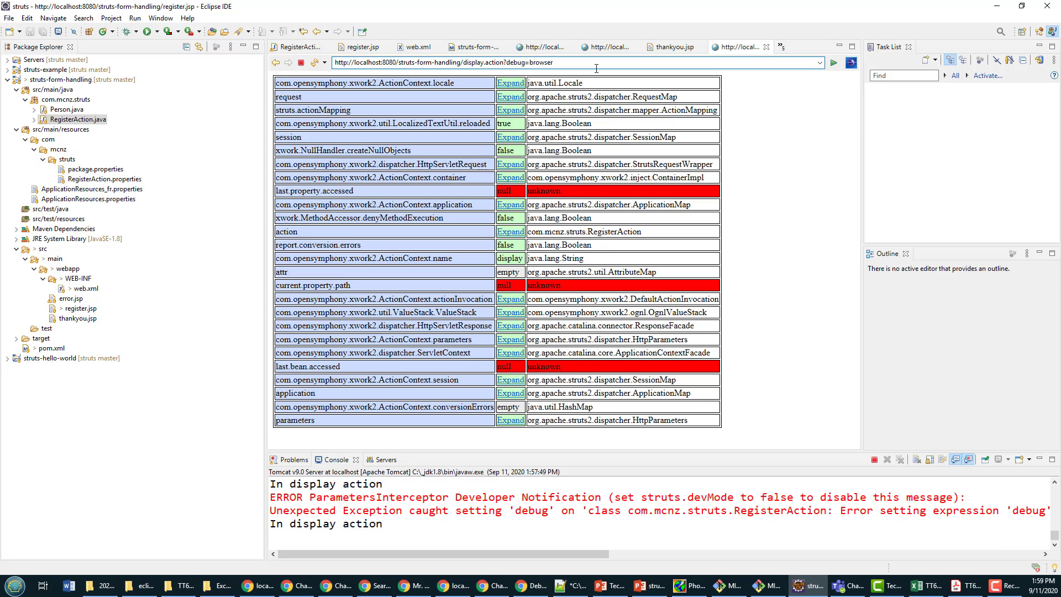